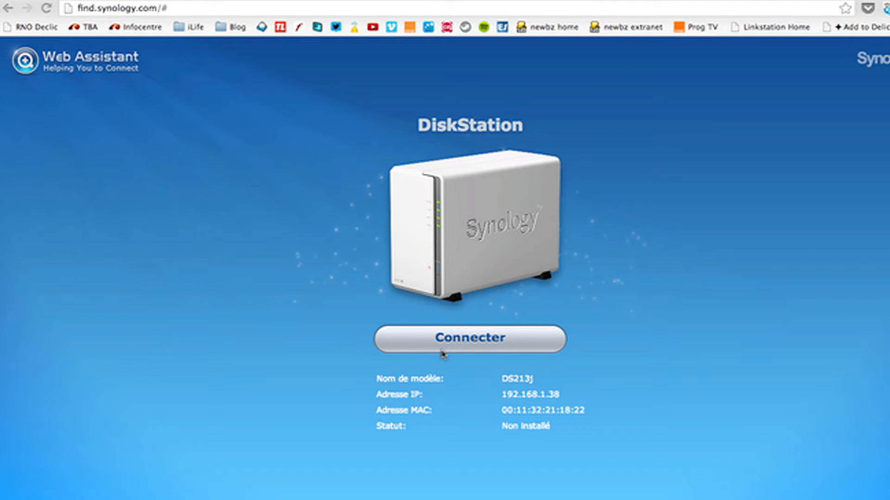
Connect to the DS213j DiskStation and advance from its welcome page to the DSM installation step
left_click(473, 343)
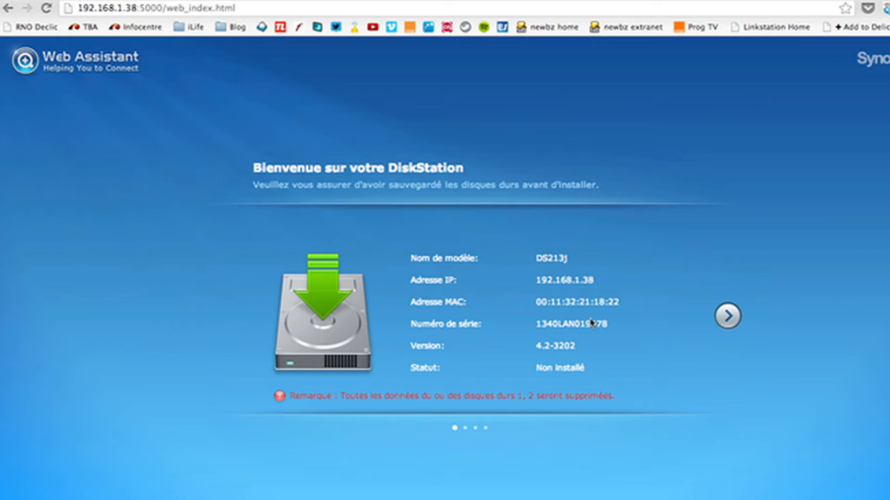
left_click(728, 317)
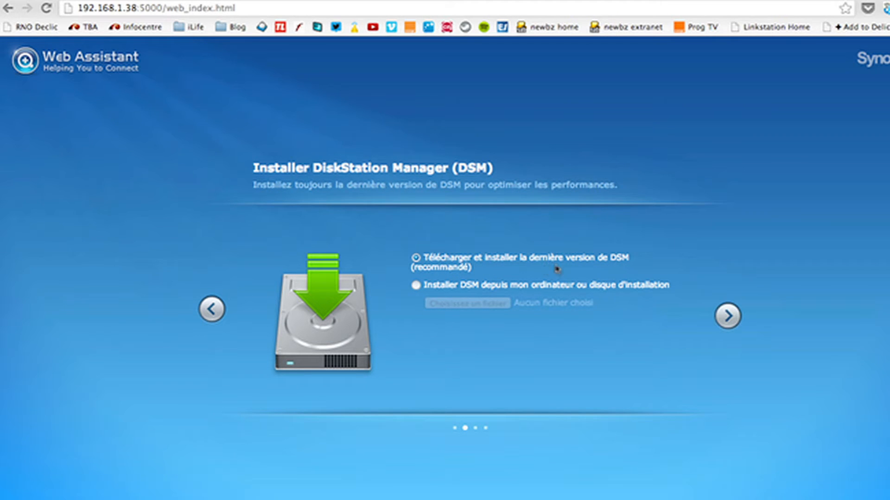
Keep the latest-version DSM download, then enter and confirm the admin password
mouse_move(682, 299)
left_click(726, 317)
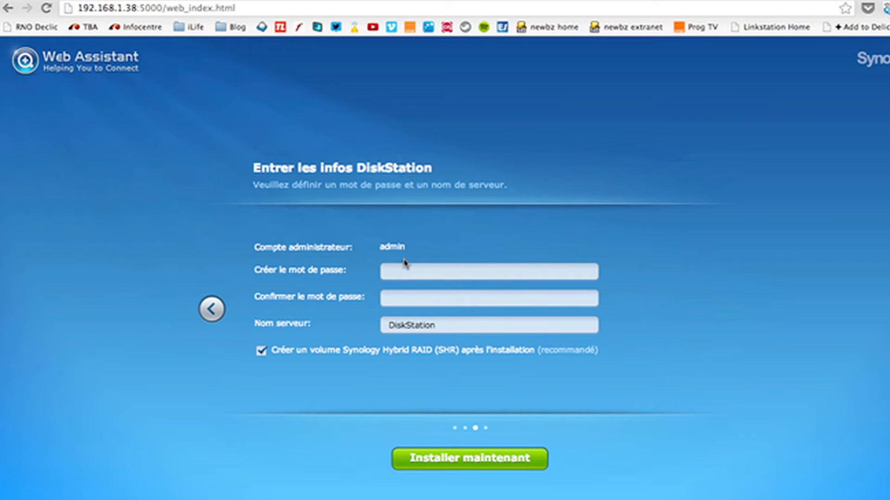
type("•••••••")
left_click(402, 301)
type("••••")
key("BackSpace")
key("BackSpace")
key("BackSpace")
key("BackSpace")
type("•••••••")
Rename the server to NAS and start installing DSM
double_click(427, 328)
type("NAS")
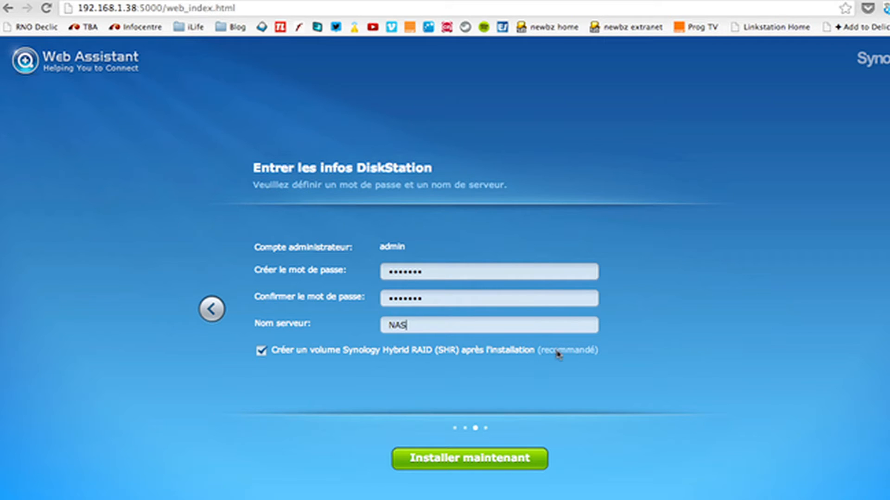
left_click(477, 463)
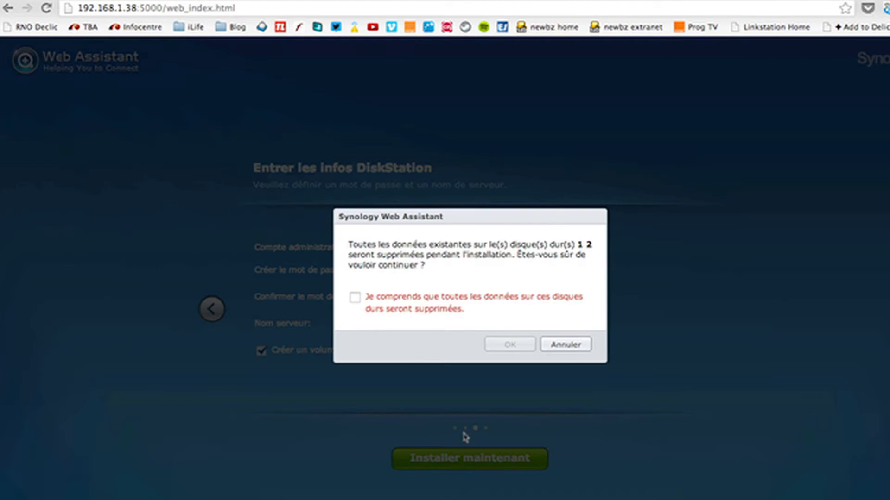
Accept erasing disks 1 and 2, install DSM, and log in as admin with the password
left_click(355, 298)
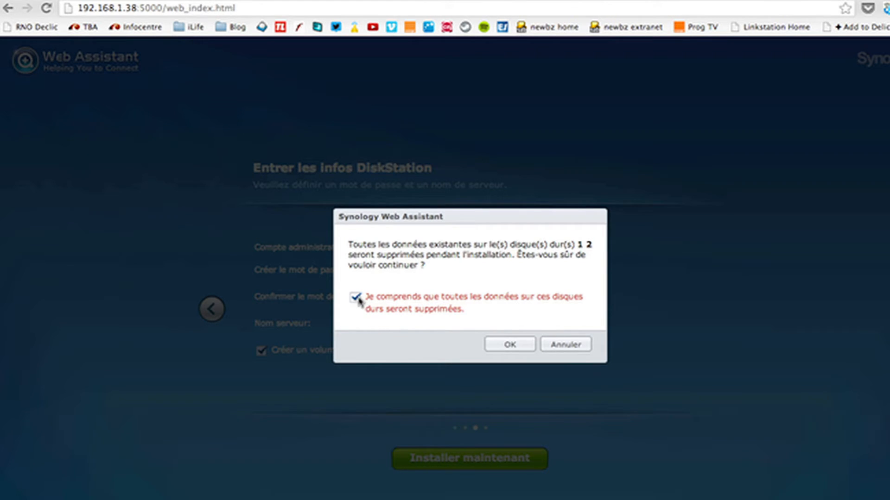
left_click(510, 345)
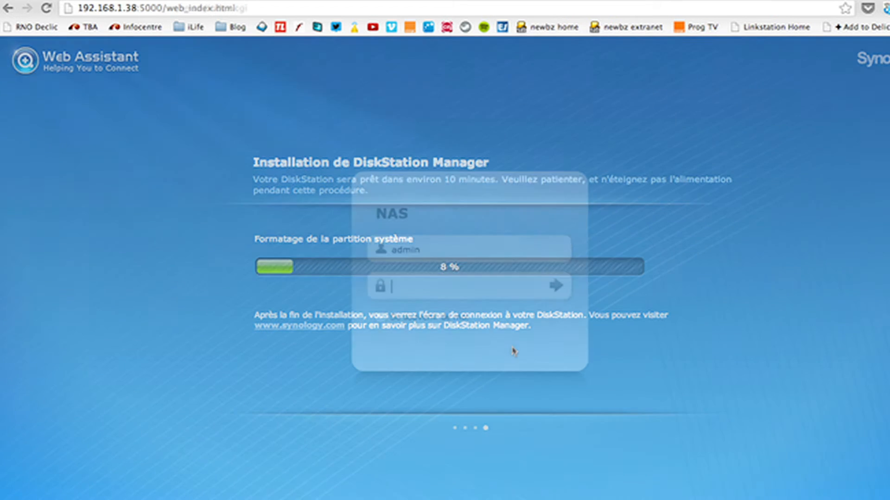
type("••••••••")
key("Return")
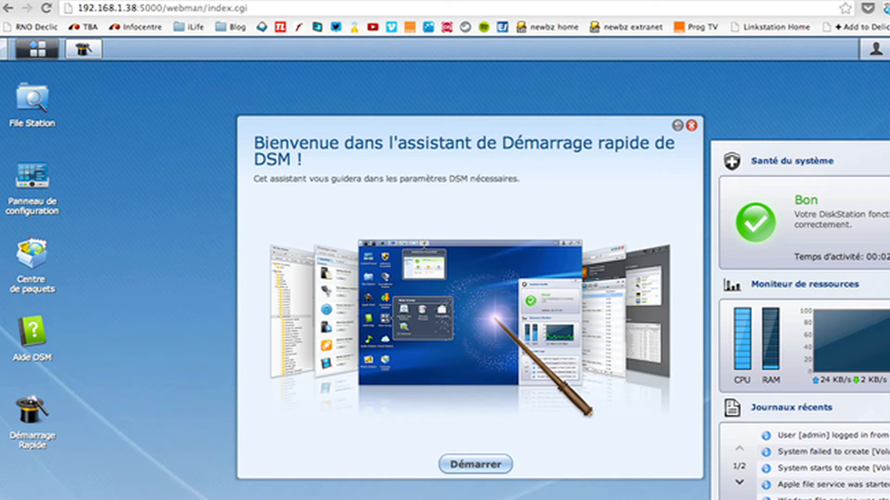
Dismiss the Quick Start wizard and create a quick SHR volume on both disks, skipping the disk check
left_click(505, 467)
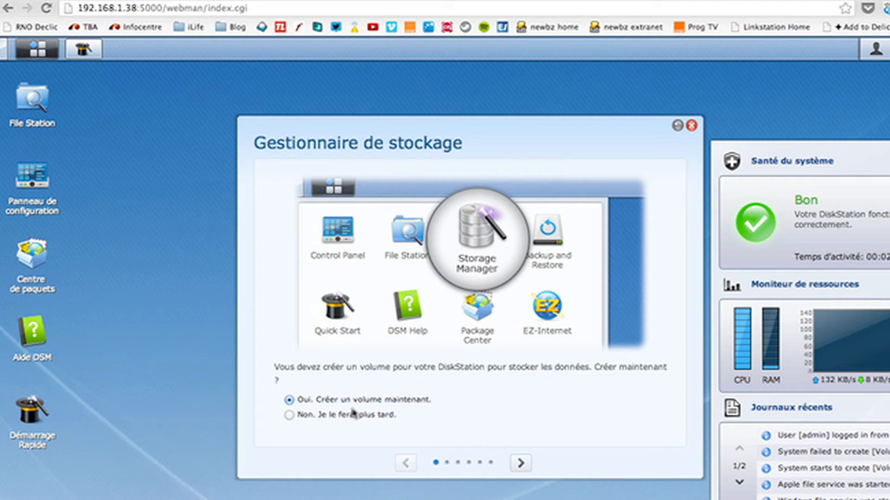
key("Escape")
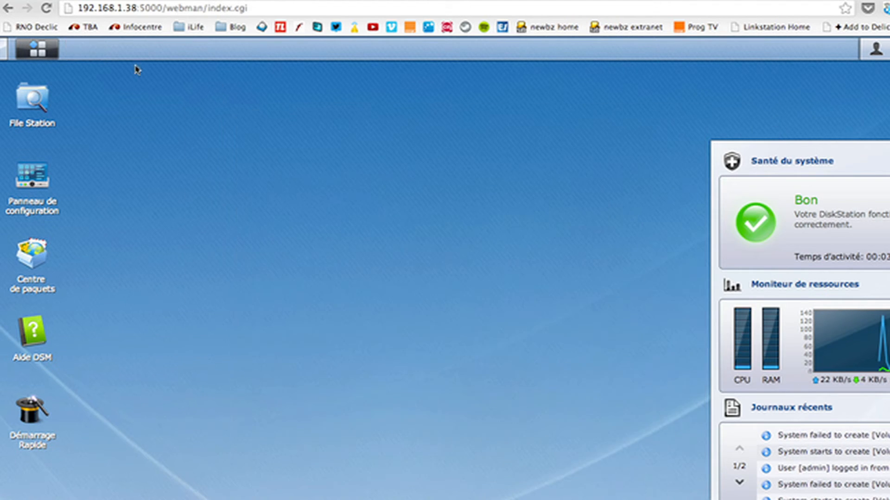
left_click(41, 44)
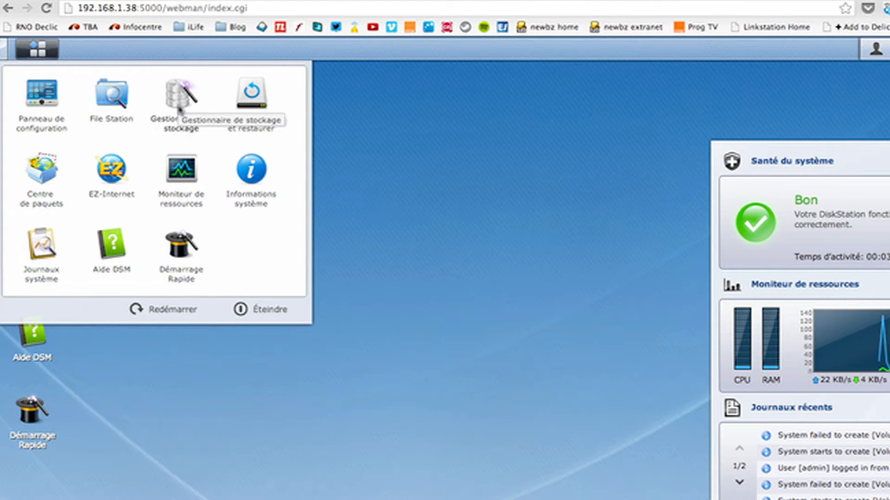
left_click(179, 99)
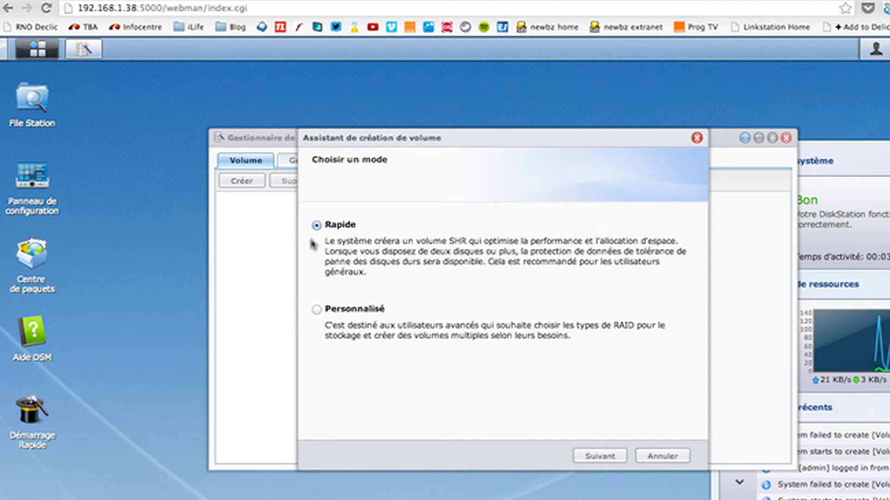
left_click(591, 457)
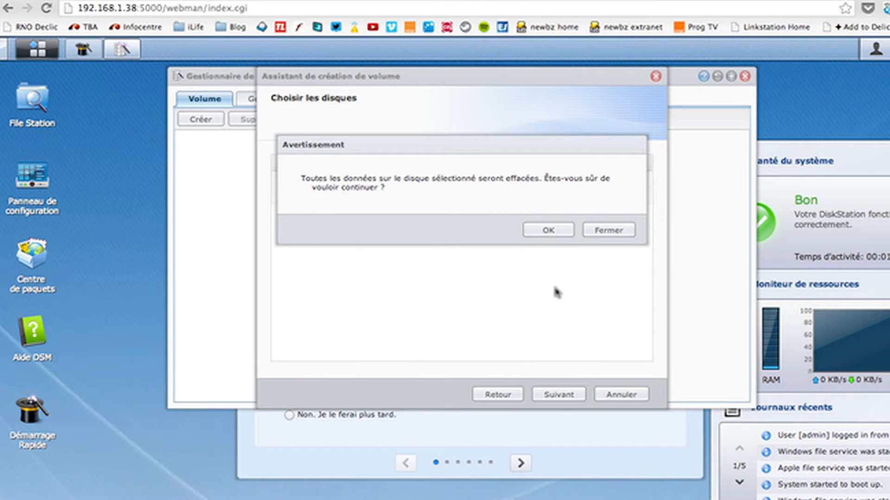
left_click(547, 230)
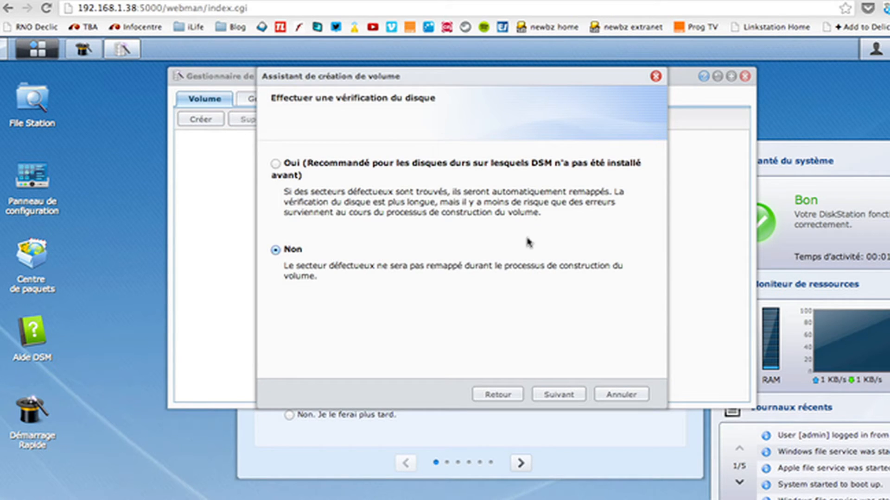
left_click(559, 393)
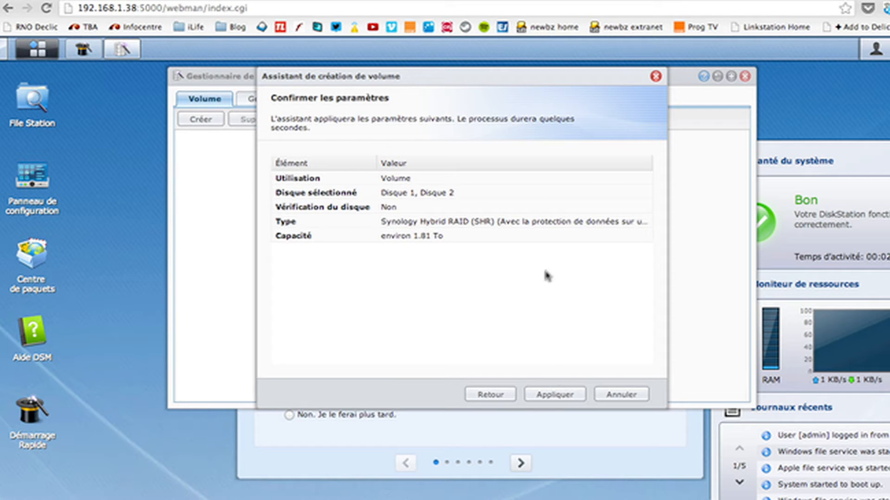
left_click(568, 394)
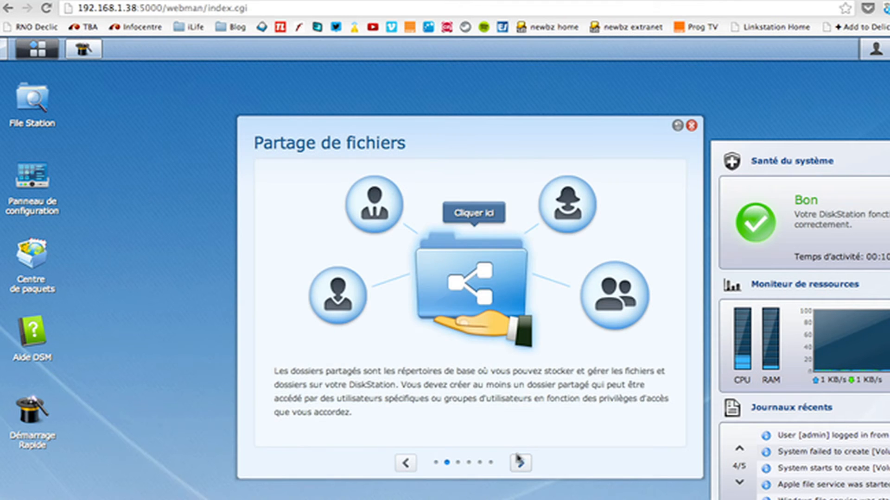
Create a shared folder named 'Medias' with the description 'Musique & Films'
left_click(477, 293)
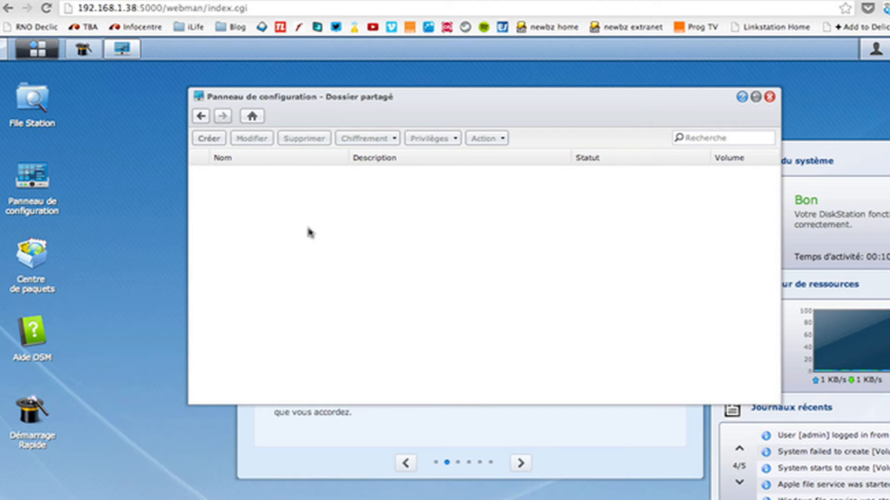
left_click(207, 142)
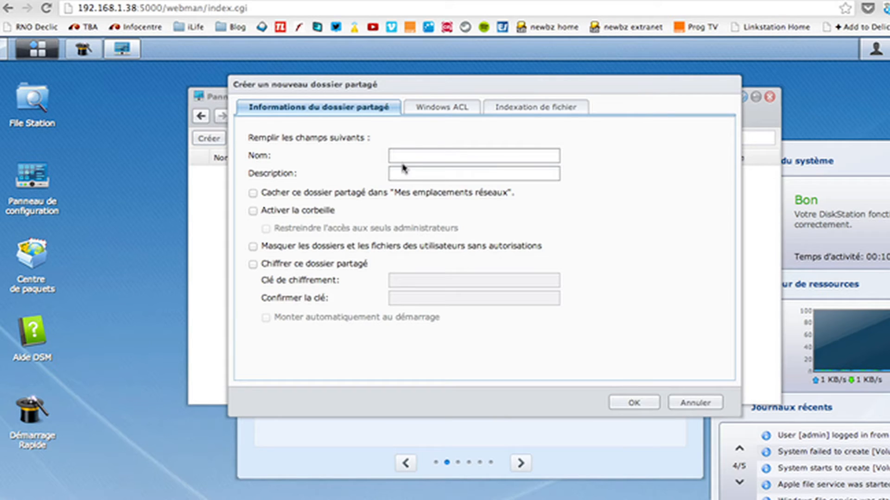
type("Medias")
left_click(401, 177)
type("Musique & Films")
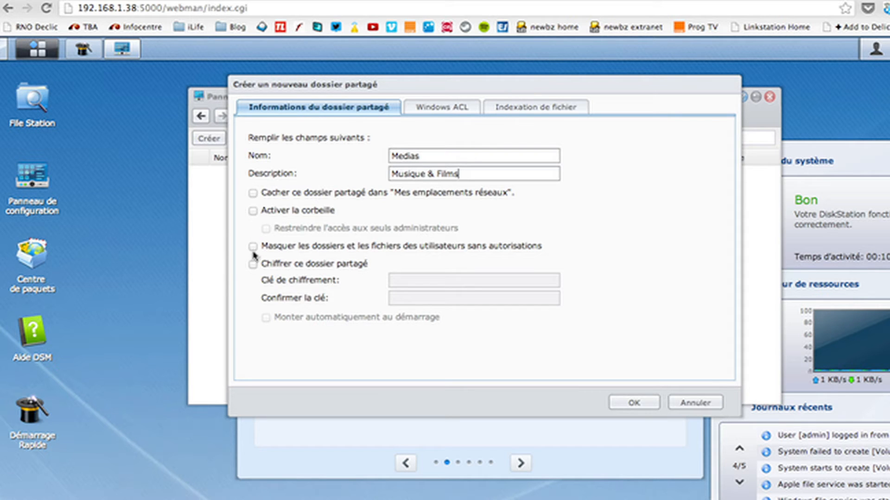
left_click(624, 410)
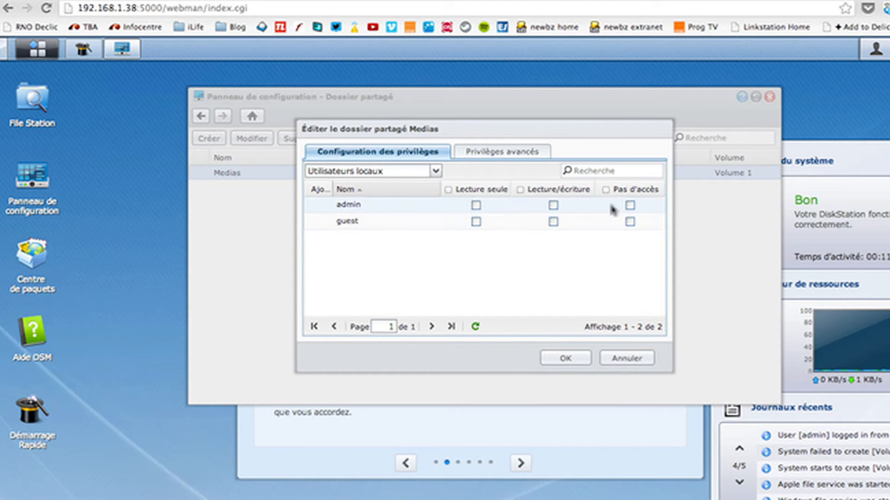
Give admin read/write access to Medias and deny guest any access
left_click(553, 205)
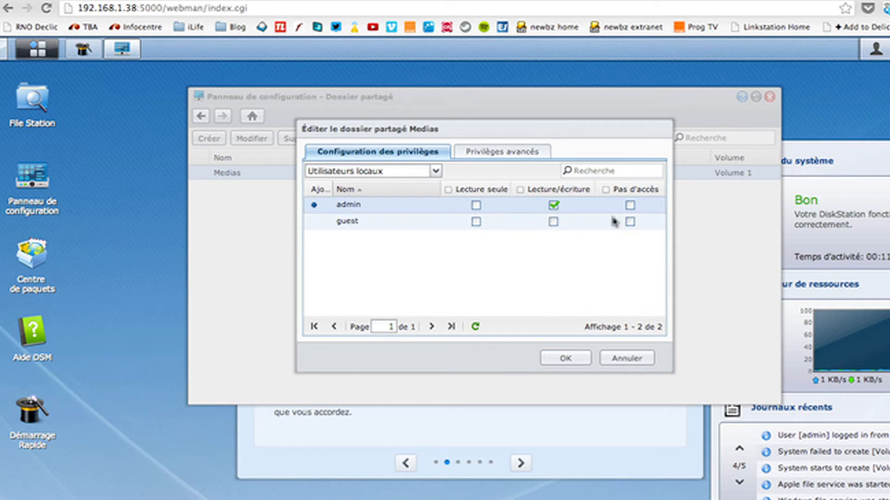
left_click(630, 222)
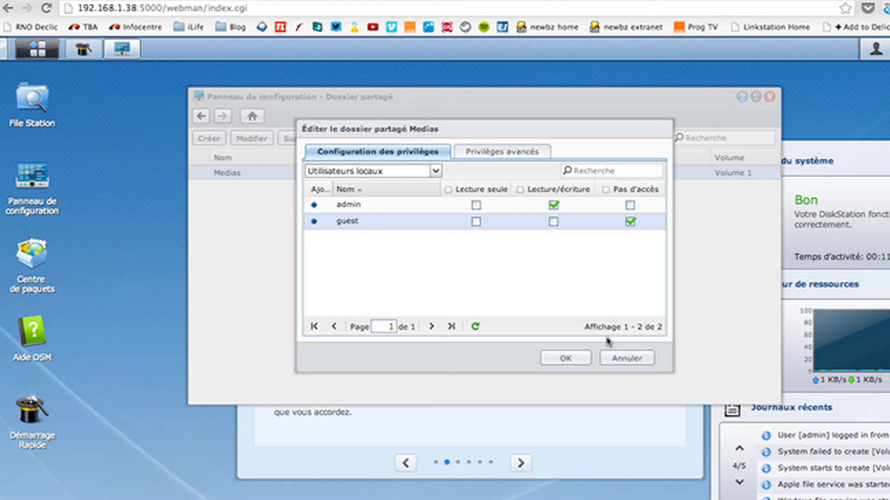
left_click(575, 359)
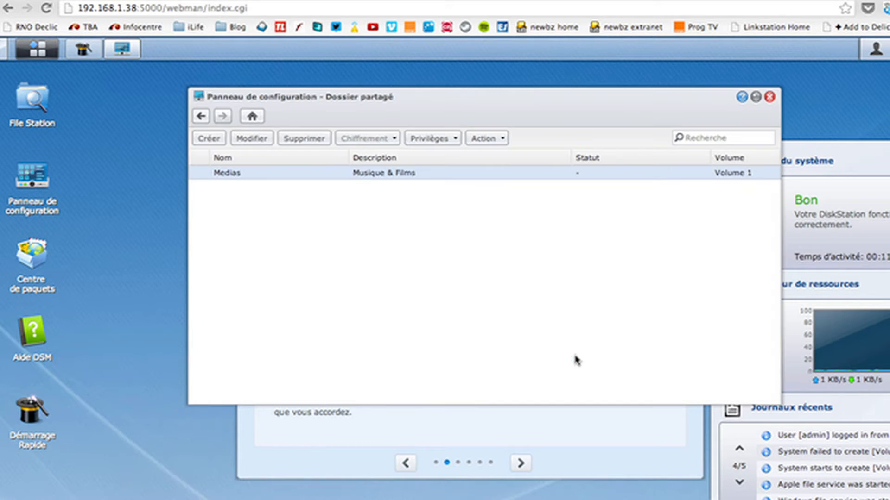
Begin another shared folder named 'Pho…', then switch to the user account list
left_click(208, 139)
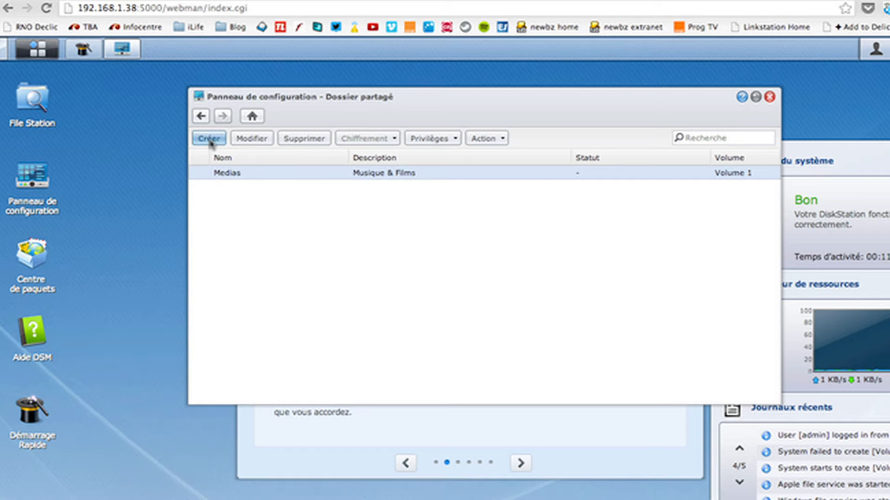
left_click(396, 154)
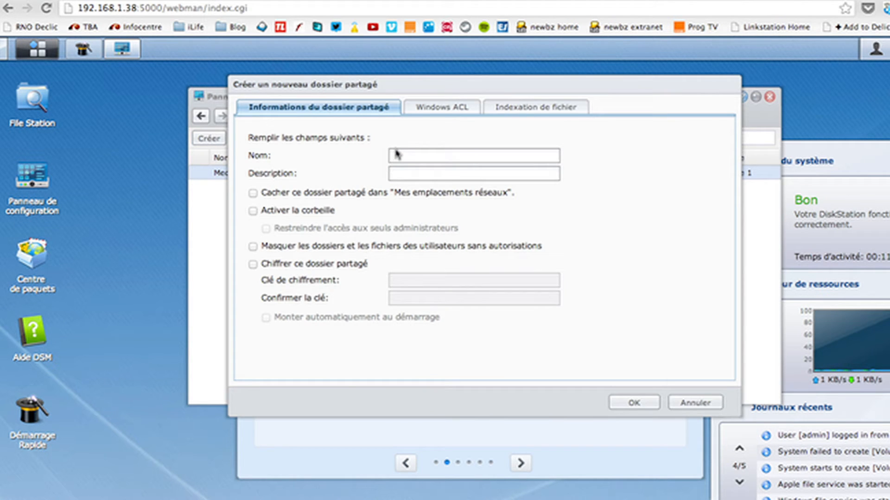
type("Pho")
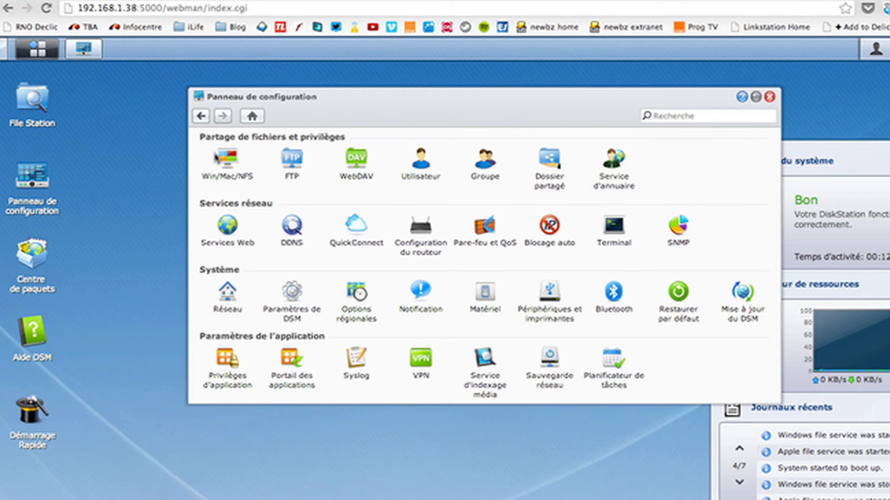
left_click(436, 167)
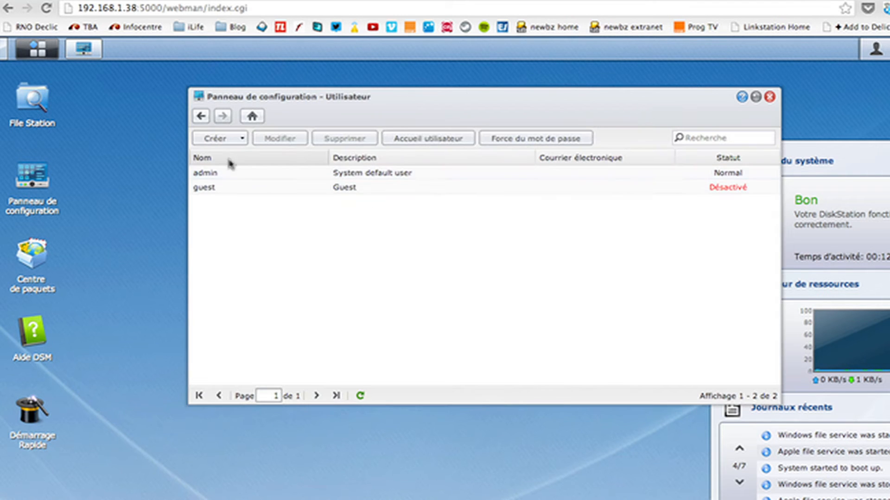
Start a new user account, entering its user name and e-mail address
left_click(224, 138)
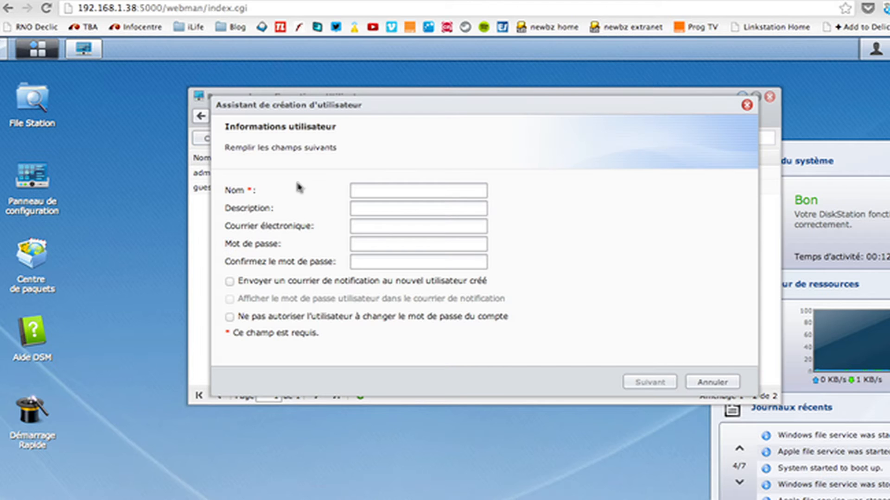
left_click(355, 193)
type("jeromep")
key("Tab")
key("Tab")
type("jerome@")
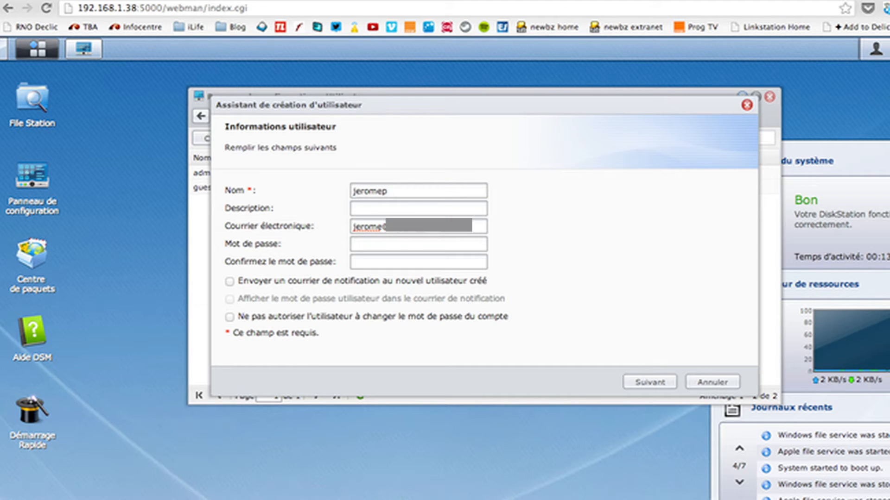
Set and confirm the new user's password, then proceed to group membership
key("Tab")
type("•••••••")
key("Tab")
type("•••••••")
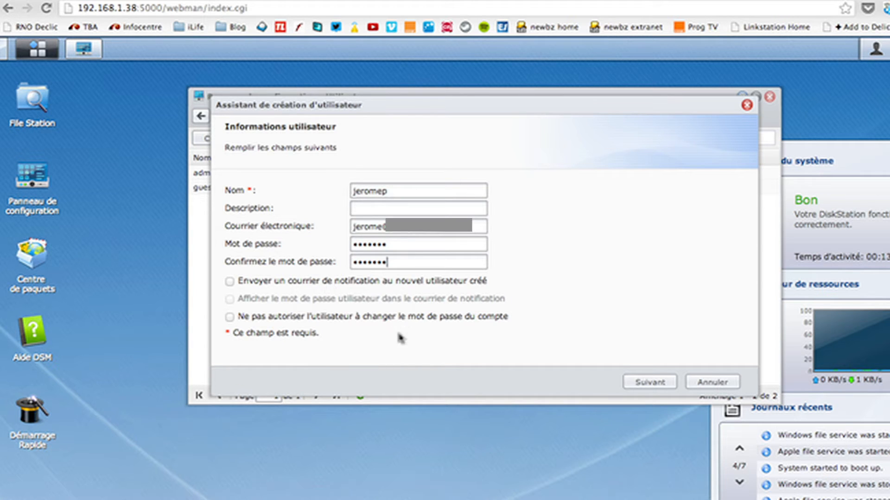
left_click(633, 381)
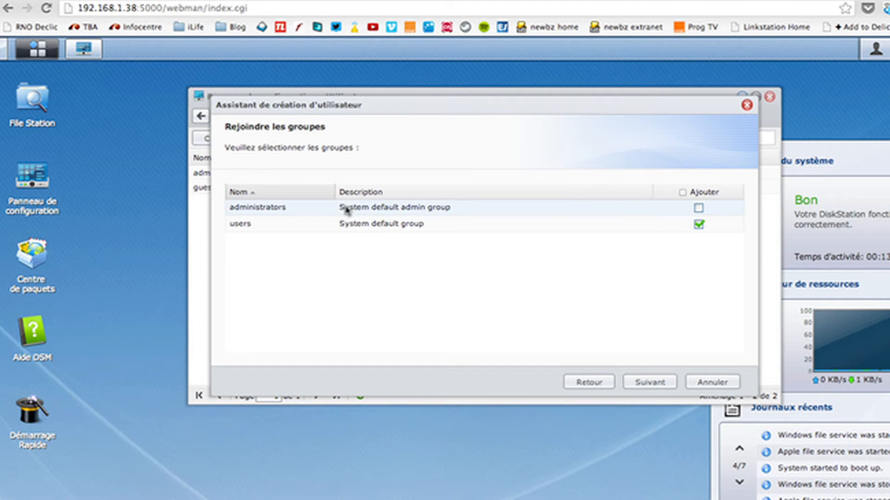
Add the new user to the administrators group
left_click(699, 207)
left_click(699, 224)
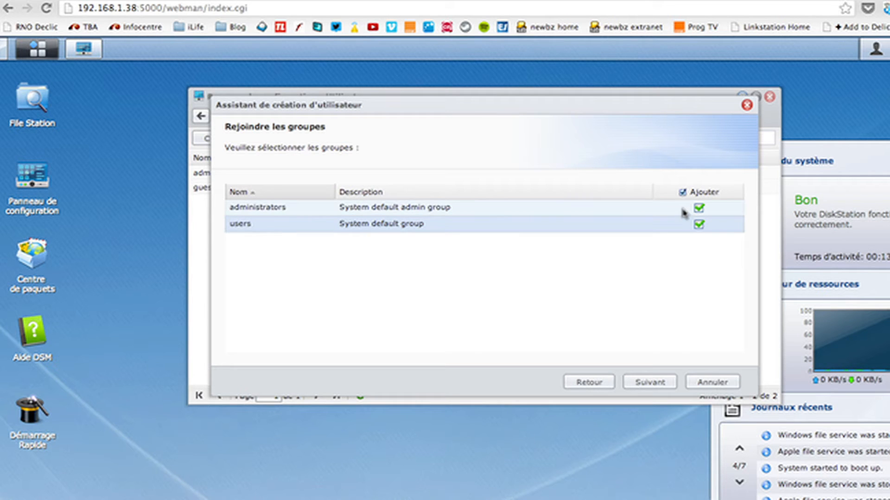
left_click(660, 386)
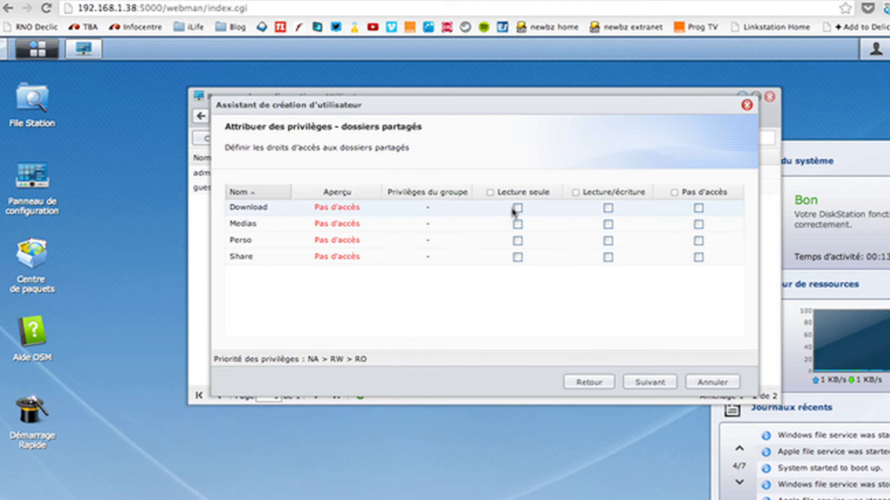
Grant read/write on Download, Medias, Perso and Share, keep quota, application and speed defaults, and create the user
left_click(608, 208)
left_click(608, 224)
left_click(608, 241)
left_click(608, 257)
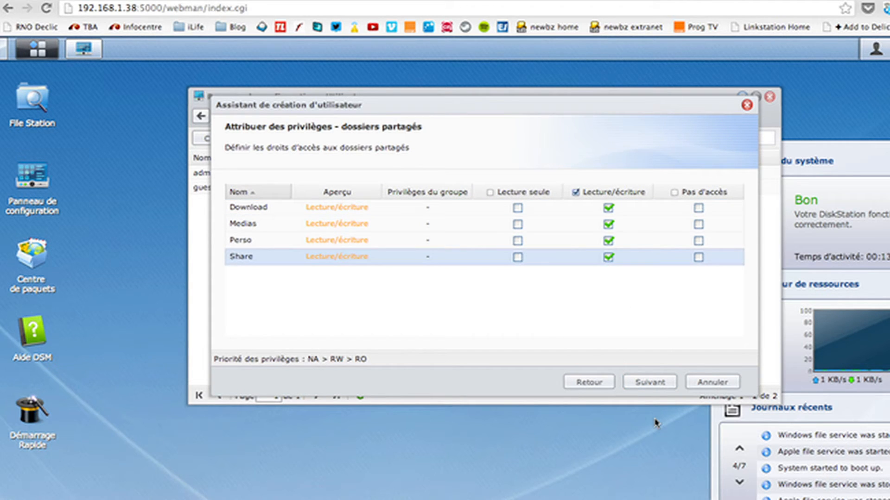
left_click(648, 383)
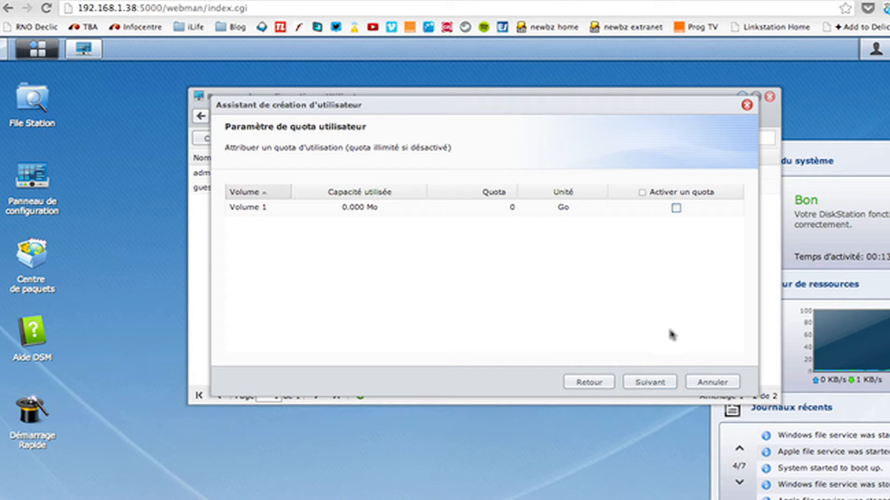
left_click(658, 385)
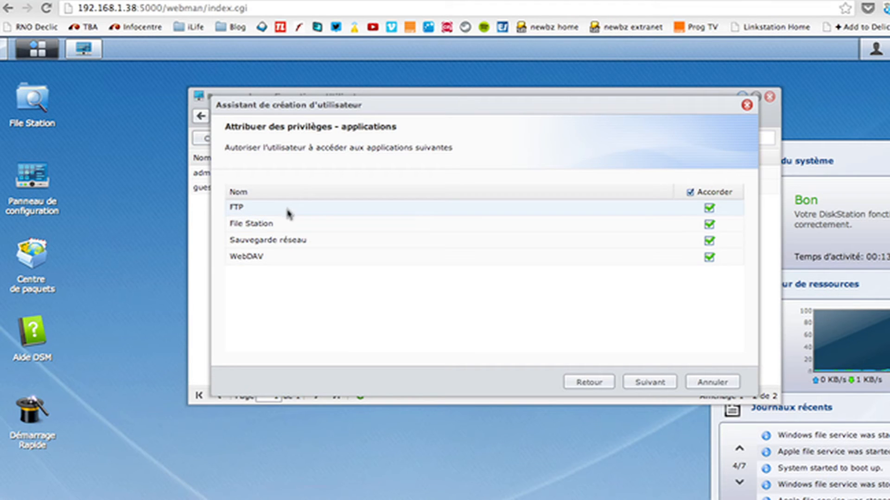
left_click(648, 384)
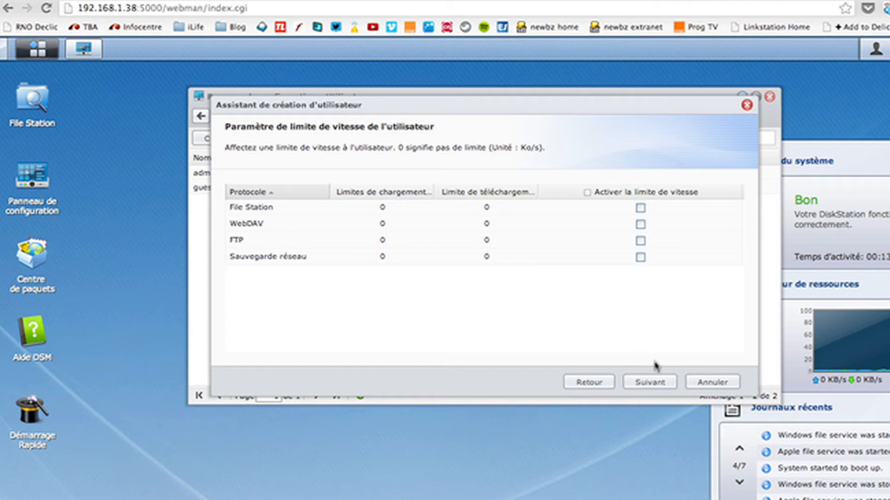
left_click(658, 383)
left_click(660, 383)
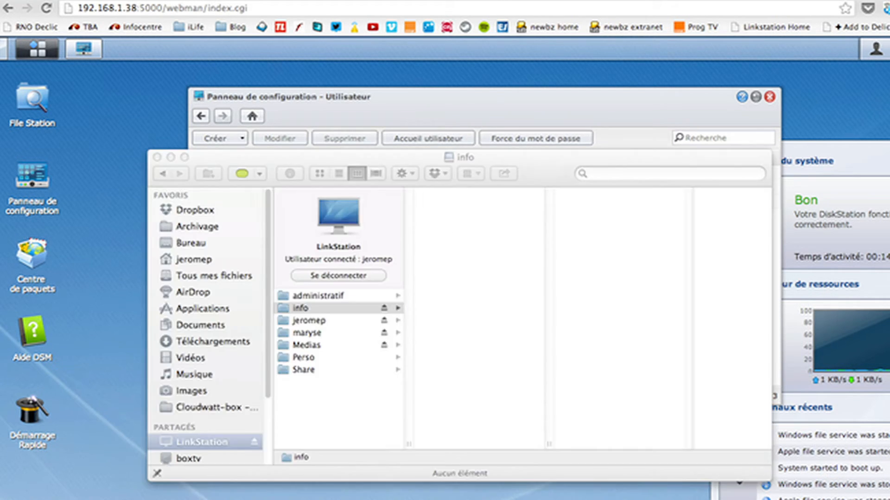
Connect to the NAS in Finder as the new user, saving the password in the keychain
scroll(202, 404, "down", 4)
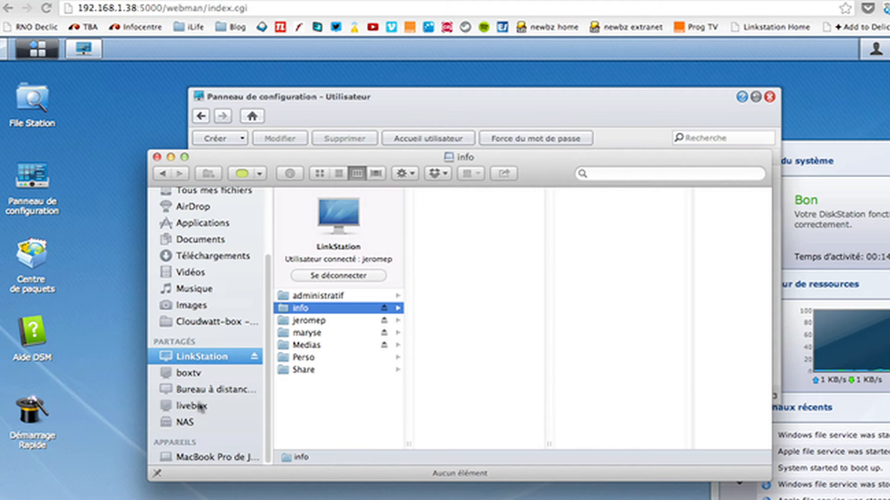
left_click(197, 423)
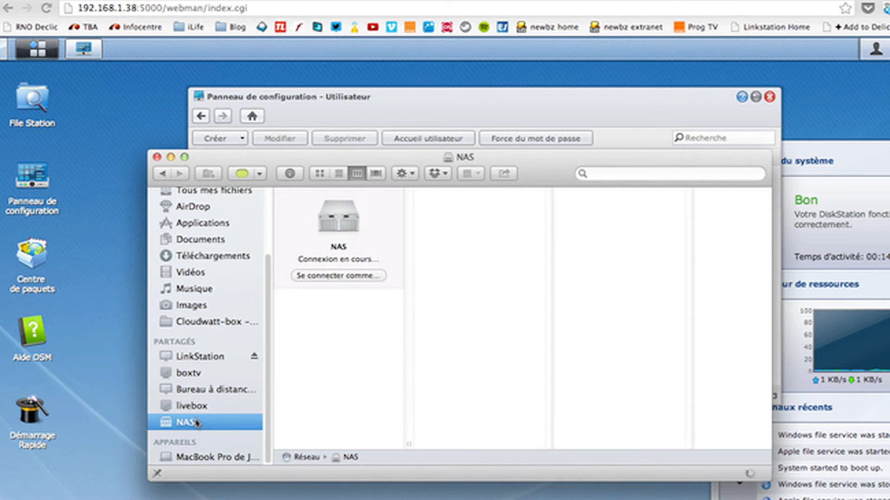
left_click(359, 277)
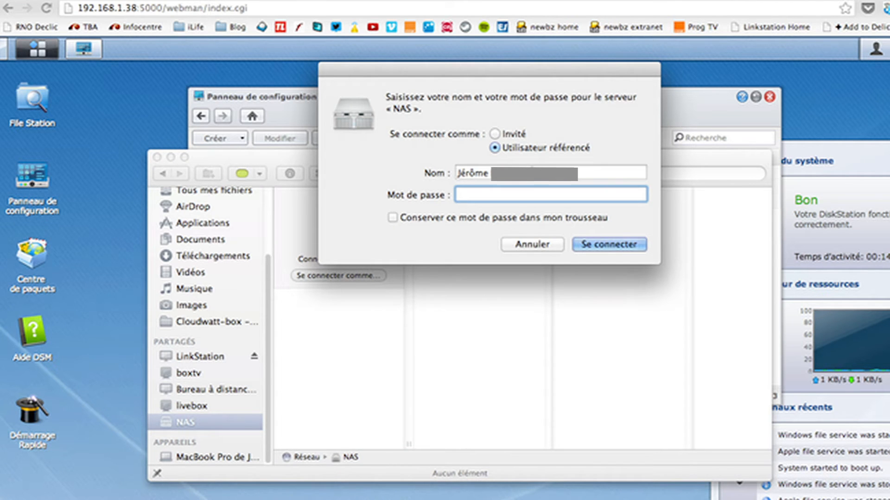
key("shift+Tab")
type("jeromep")
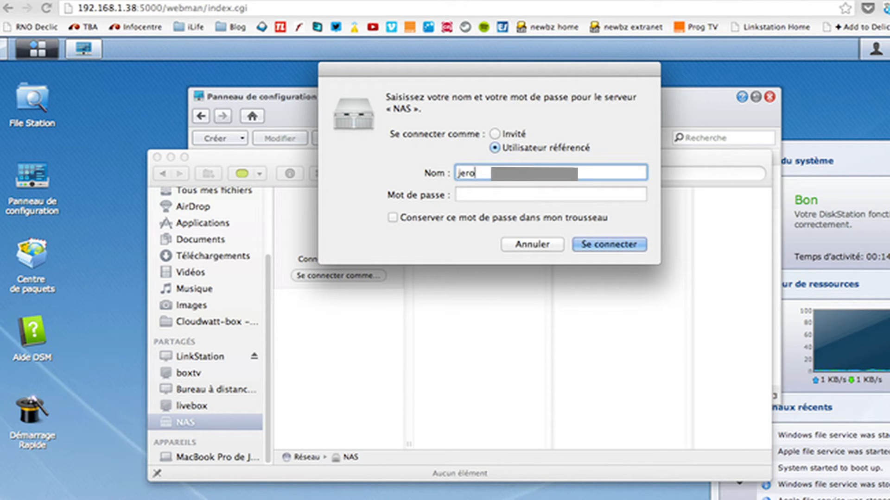
key("Tab")
type("•••••••")
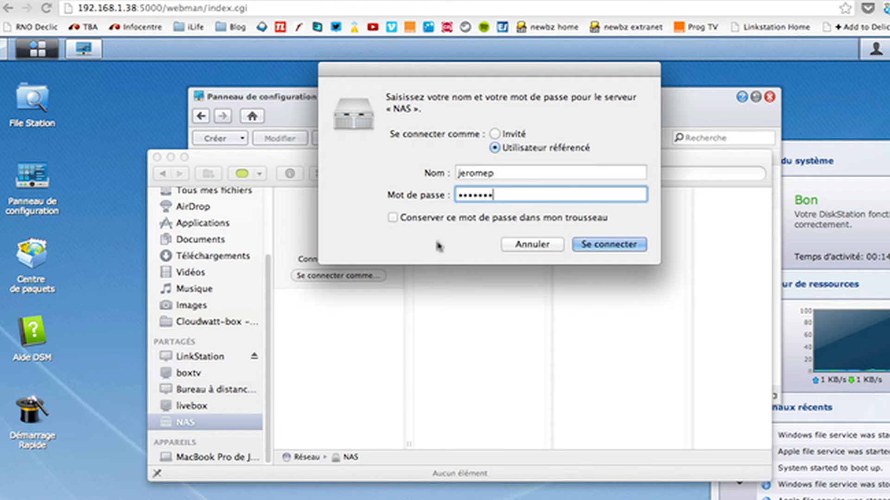
left_click(431, 224)
left_click(631, 245)
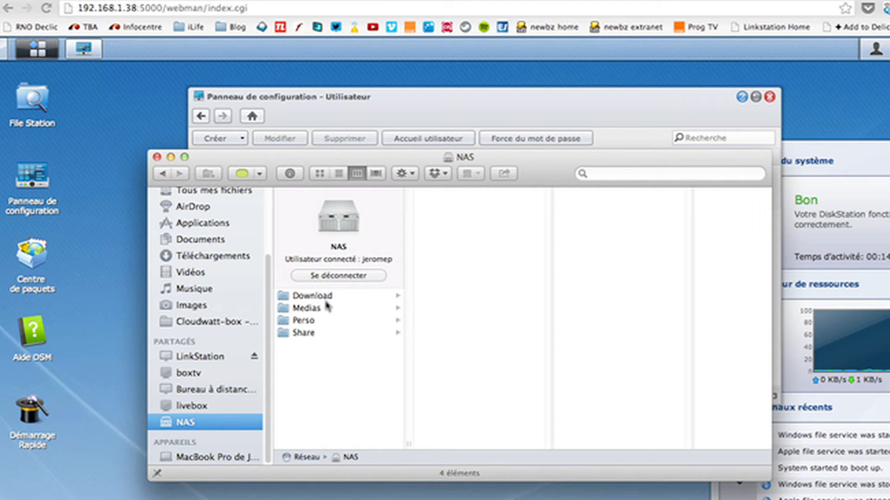
Browse the Medias, Perso and Download shares on the NAS
left_click(324, 310)
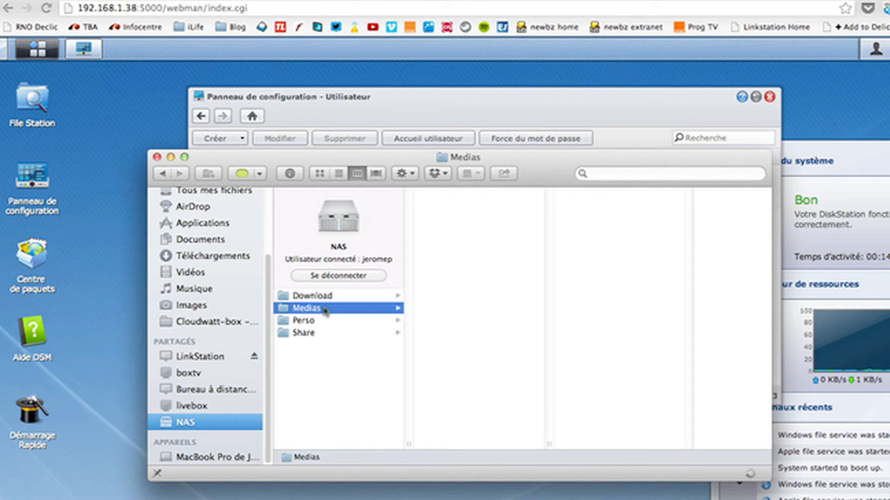
left_click(324, 323)
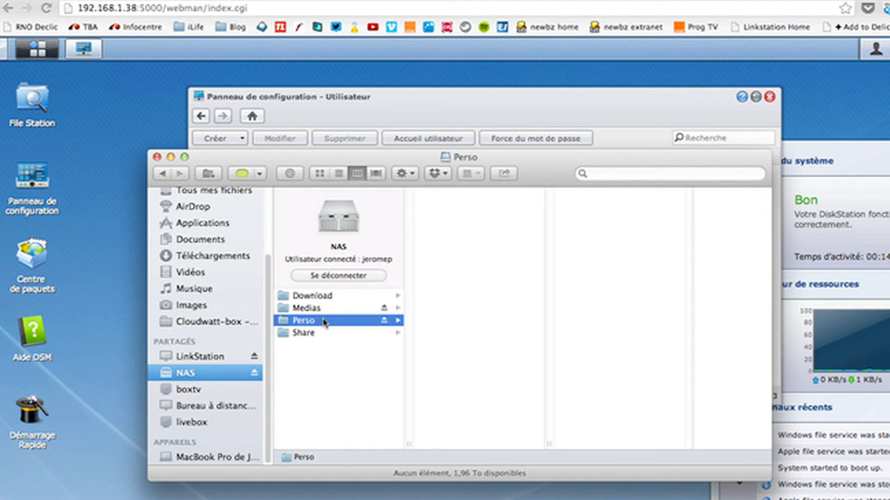
left_click(324, 308)
left_click(325, 299)
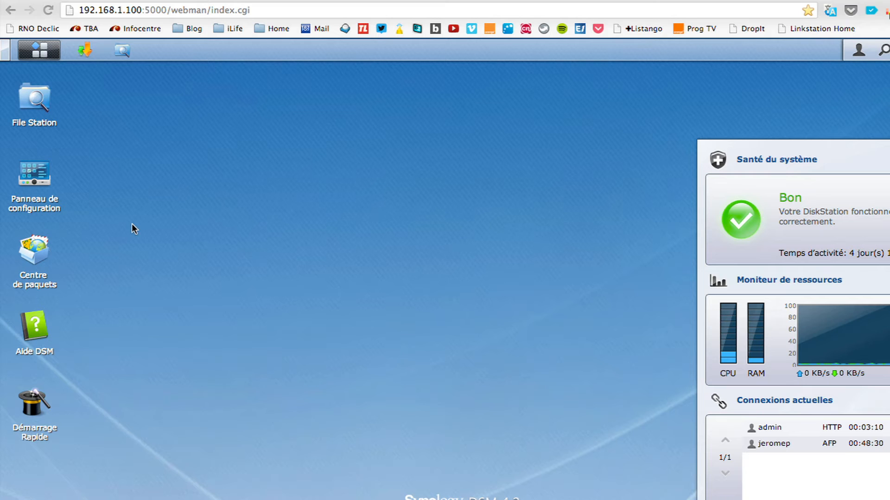
Open Control Panel's Win/Mac/NFS page, check the Windows, Mac and NFS tabs, then go back
left_click(35, 179)
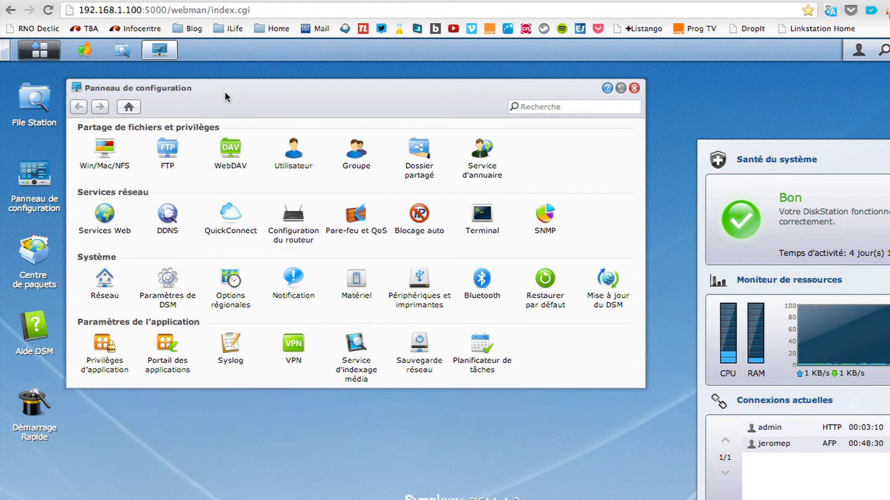
left_click_drag(212, 90, 250, 95)
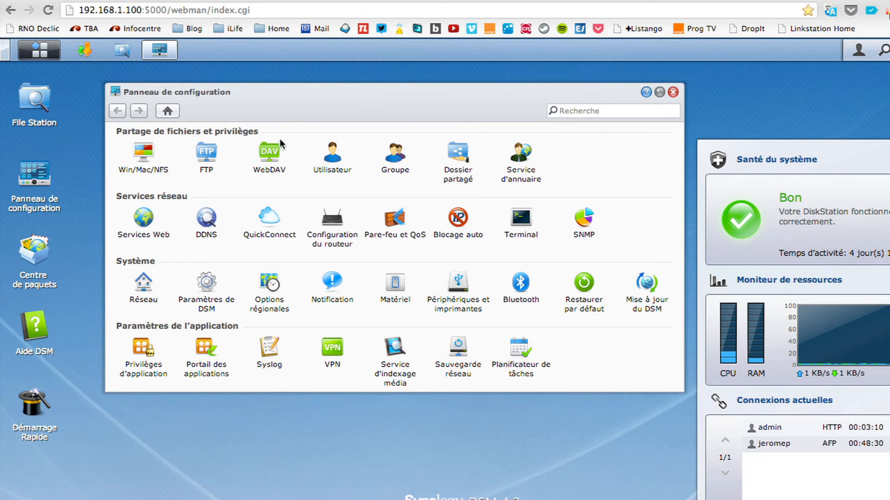
left_click(146, 153)
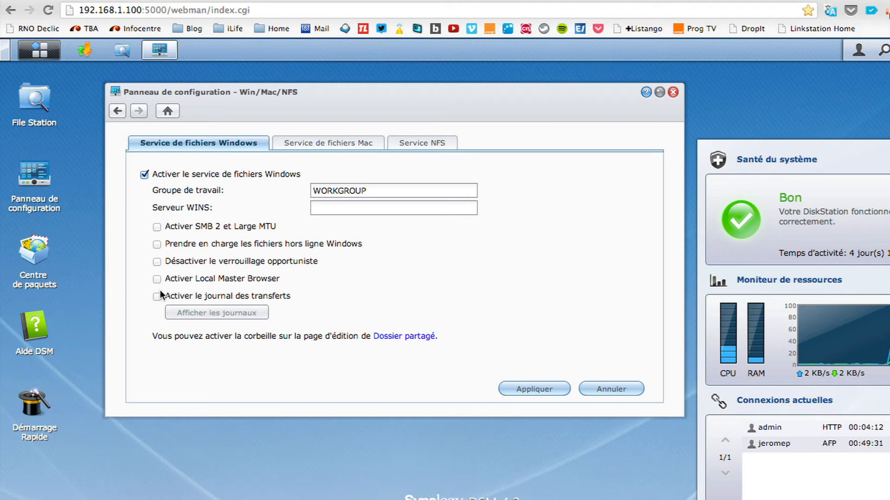
left_click(304, 142)
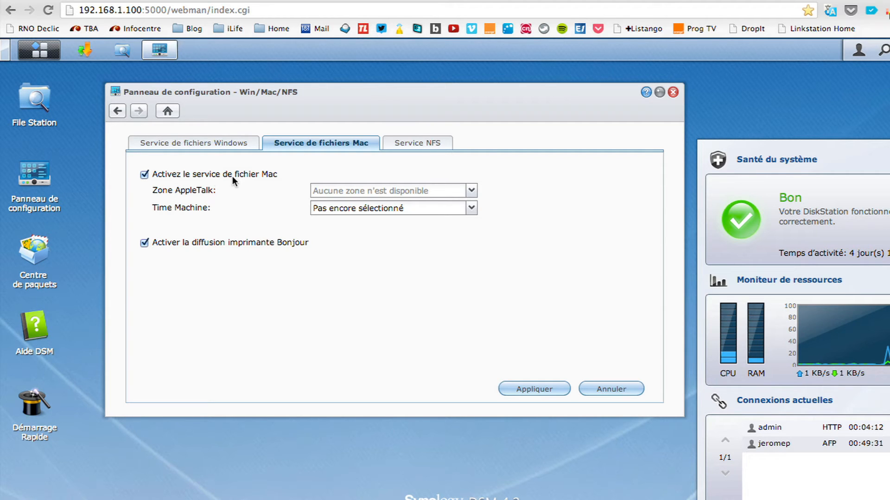
left_click(397, 145)
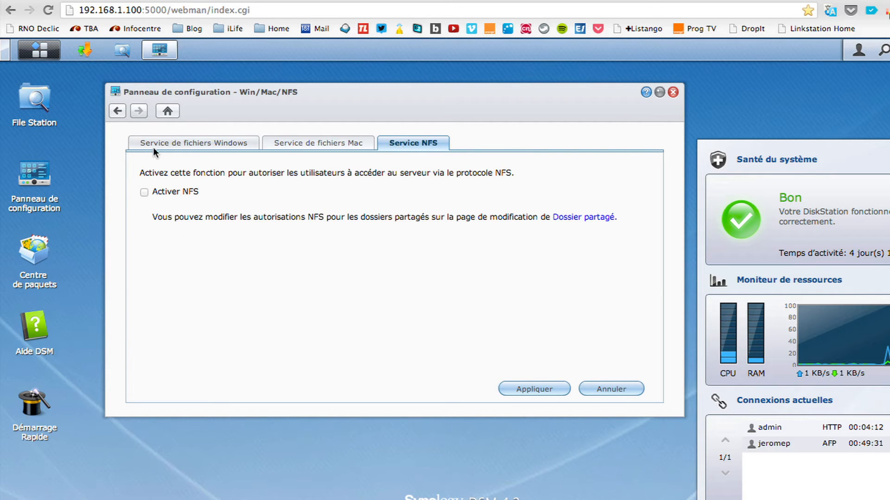
left_click(118, 112)
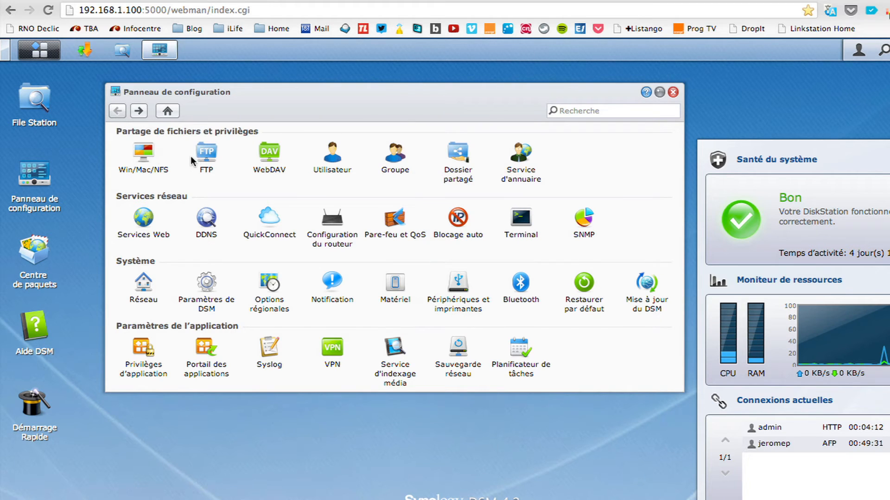
Explore the advanced FTP home-folder options and user picker, then cancel without saving
left_click(199, 152)
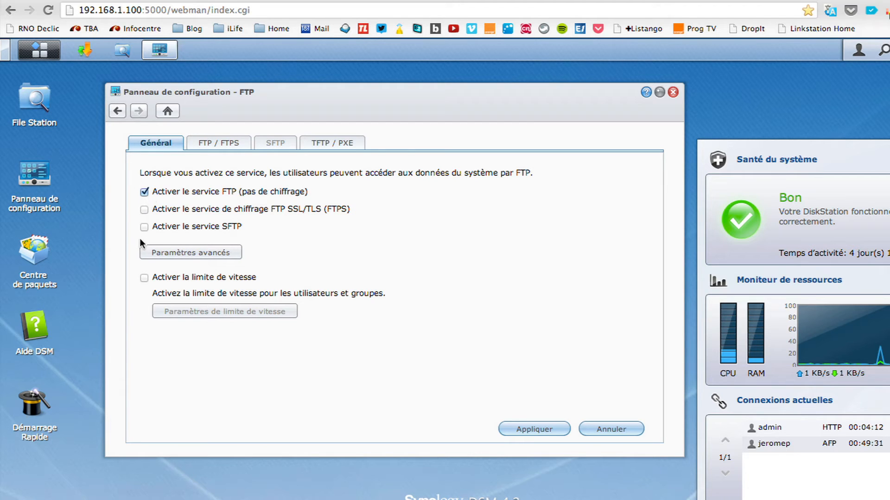
left_click(162, 252)
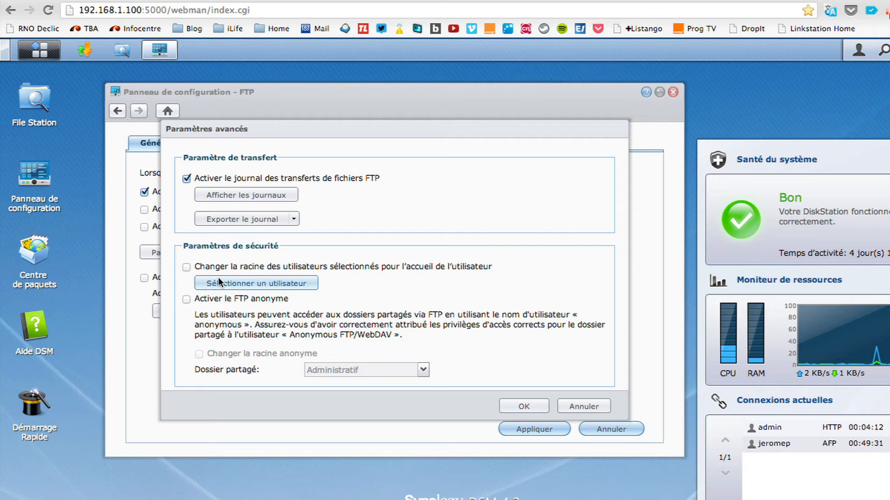
left_click(263, 284)
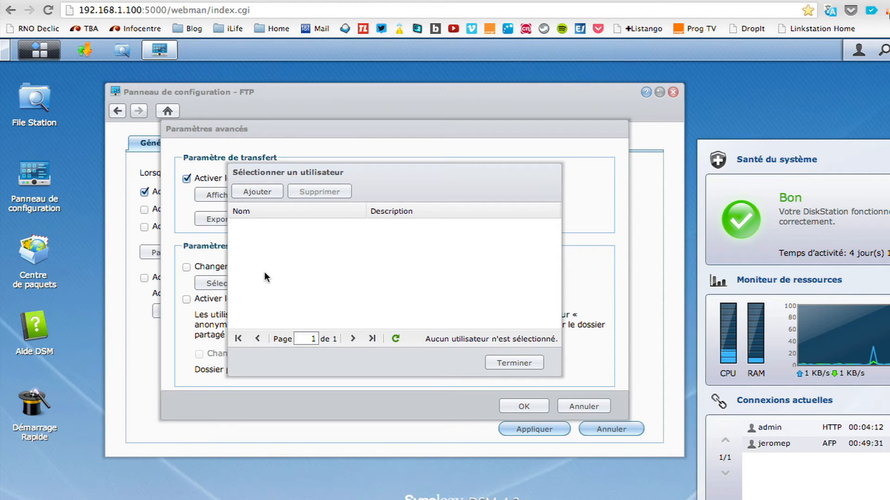
left_click(254, 191)
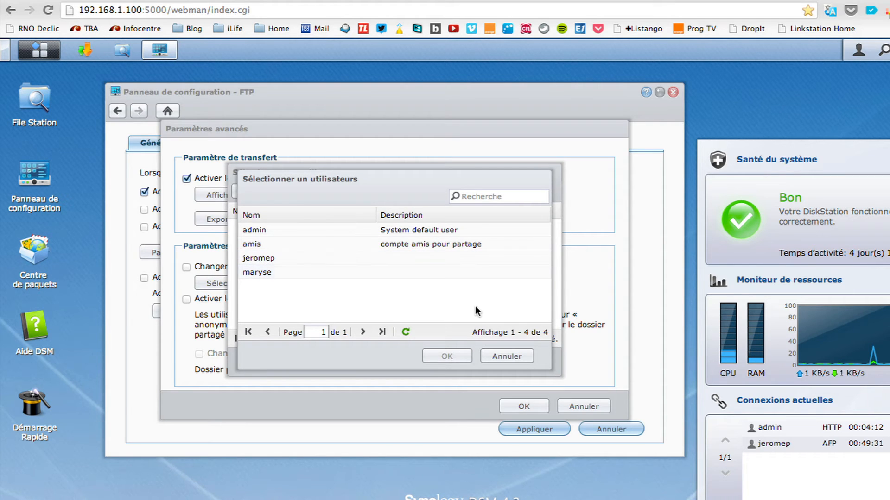
left_click(497, 357)
left_click(494, 361)
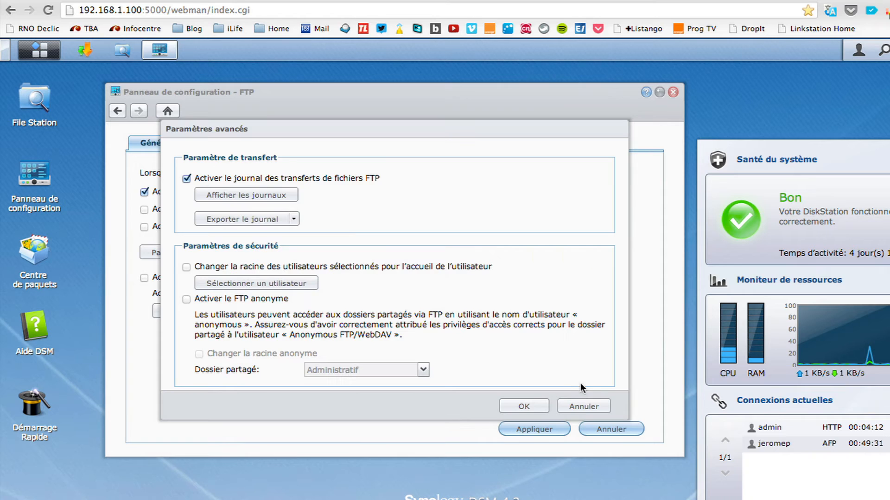
left_click(582, 408)
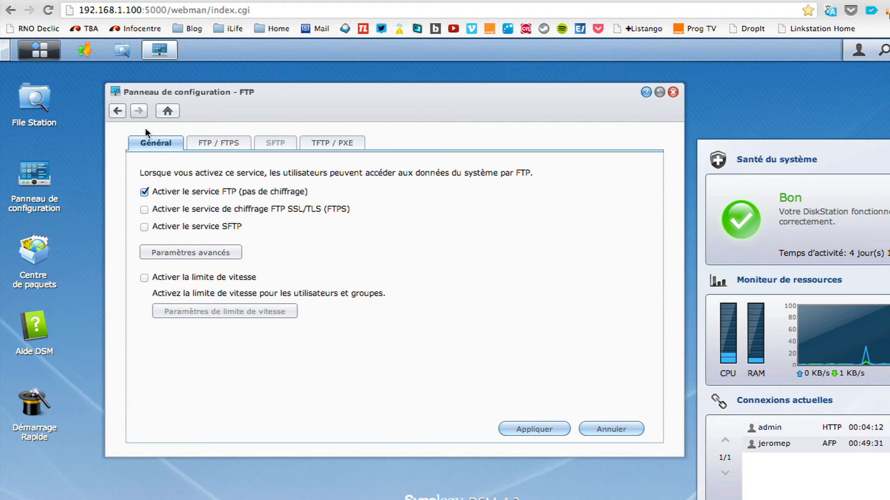
Check the FTP / FTPS and TFTP / PXE tabs, then return to the Control Panel overview
left_click(211, 144)
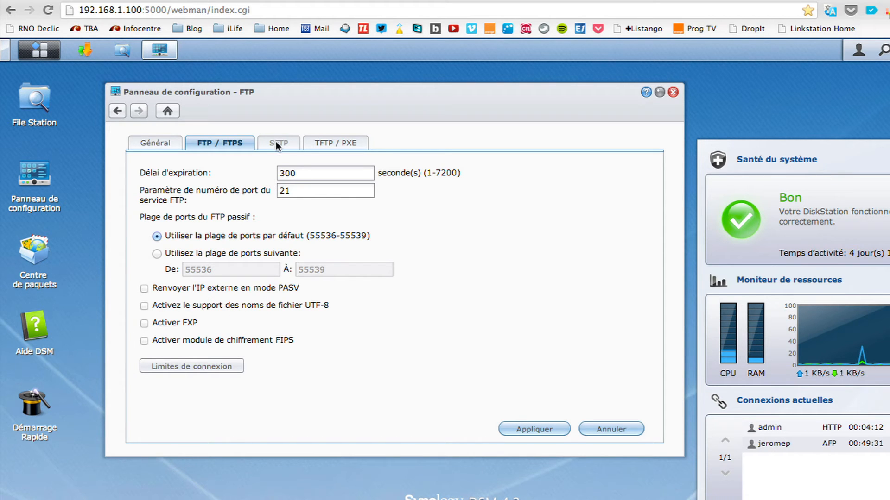
left_click(319, 142)
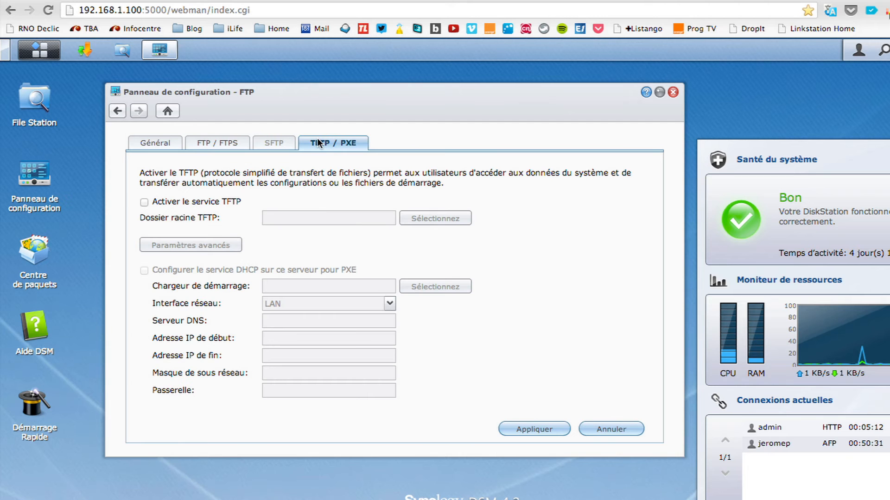
left_click(119, 111)
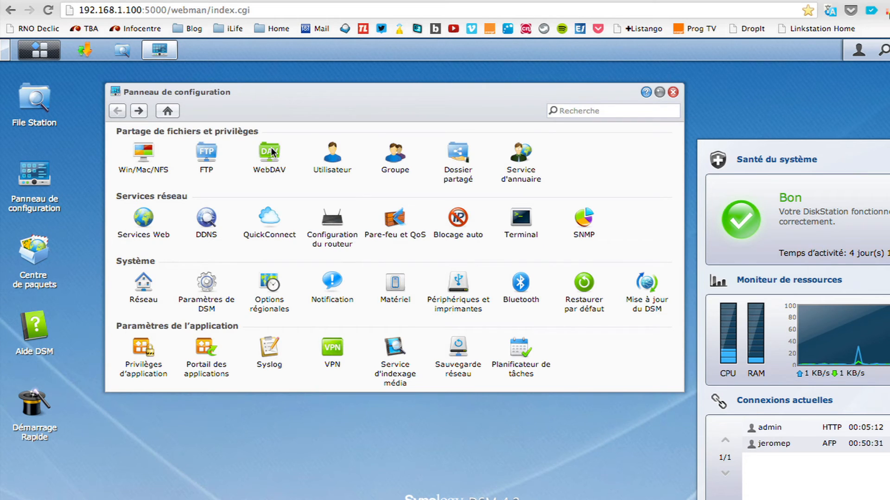
left_click(272, 149)
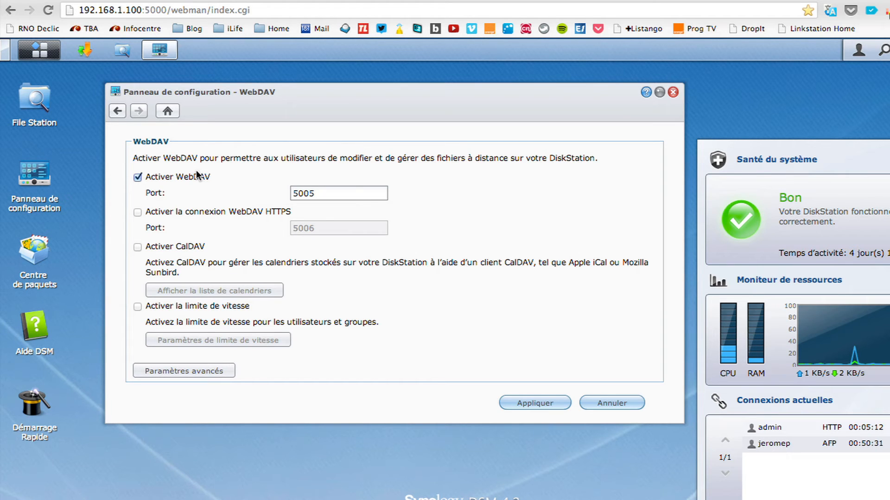
left_click(122, 110)
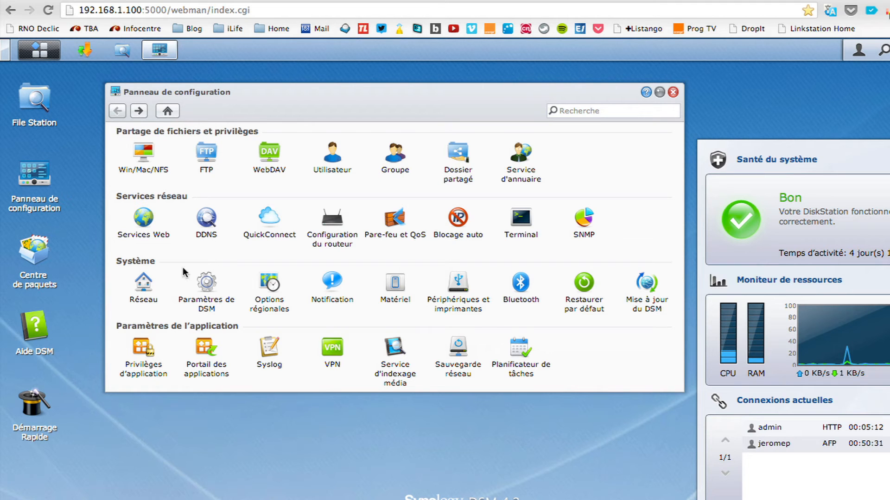
left_click(145, 221)
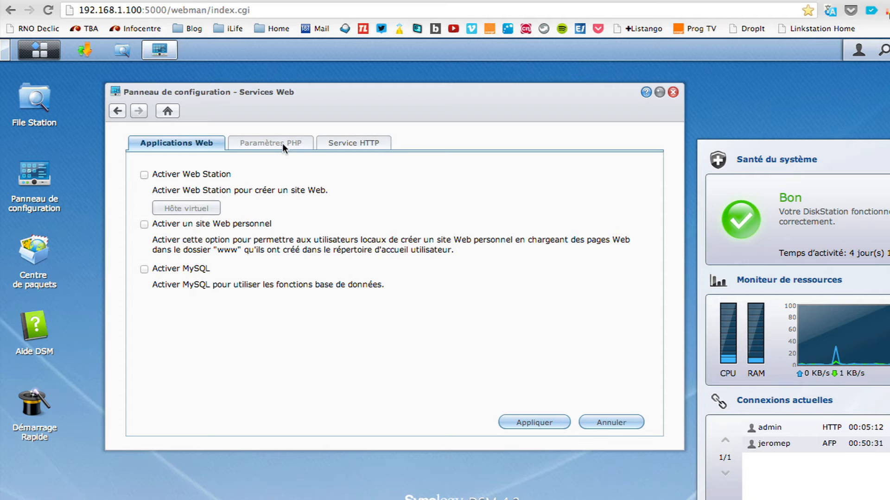
left_click(342, 138)
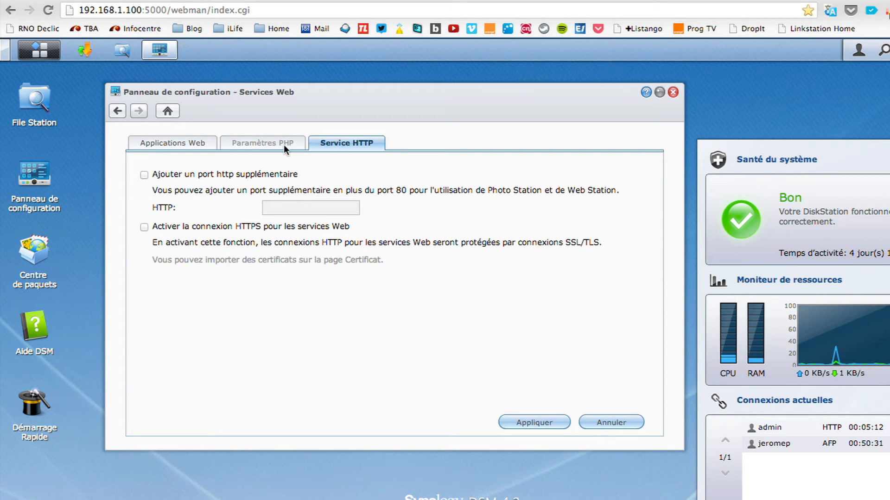
left_click(162, 138)
left_click(143, 175)
left_click(253, 142)
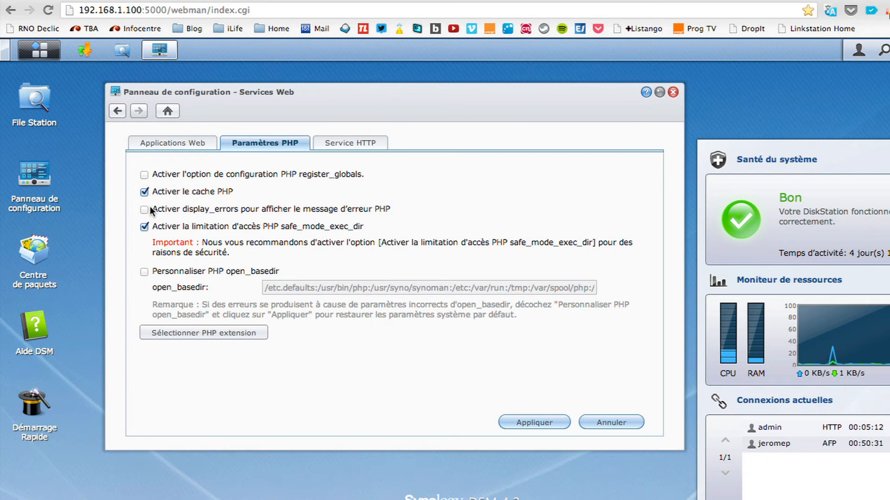
left_click(171, 333)
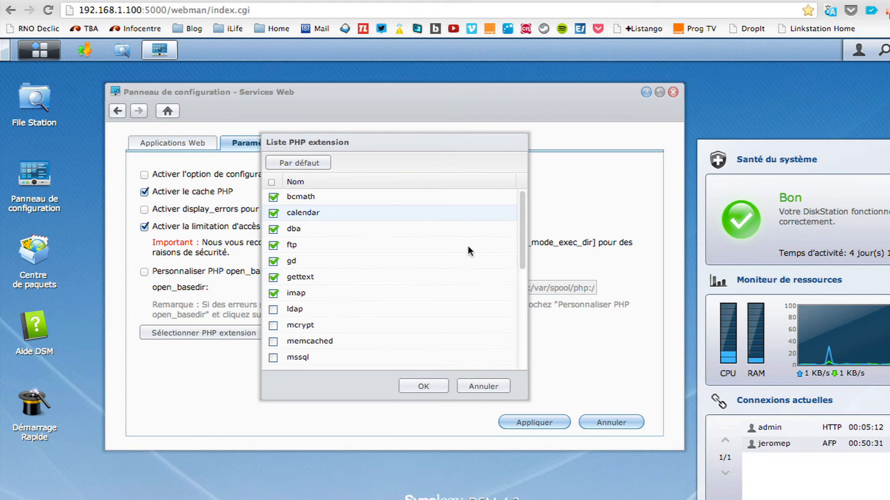
left_click(478, 386)
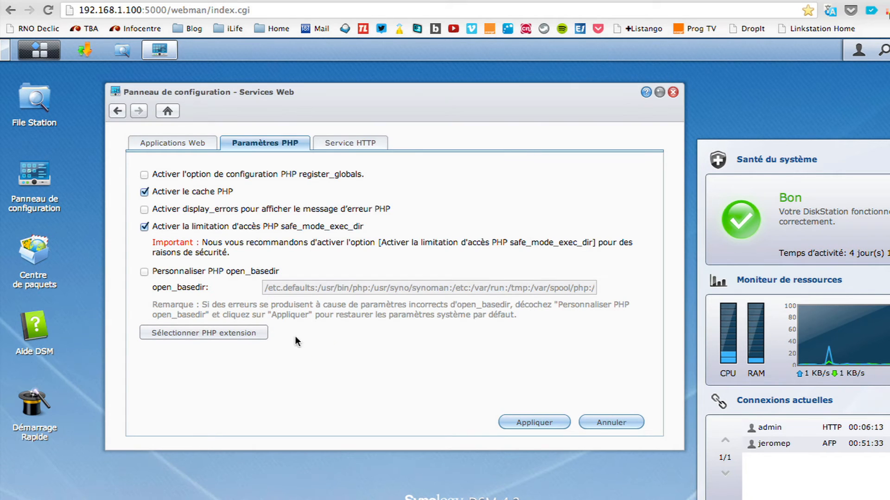
left_click(169, 145)
left_click(144, 175)
left_click(120, 109)
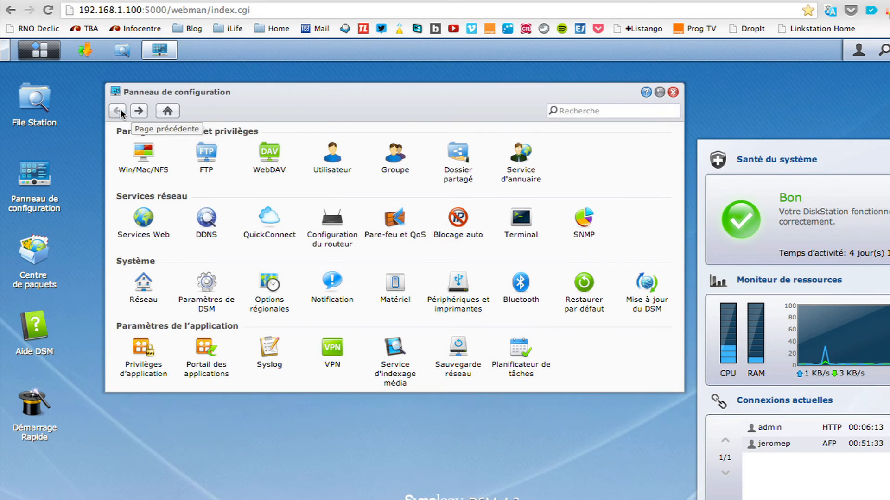
left_click(204, 217)
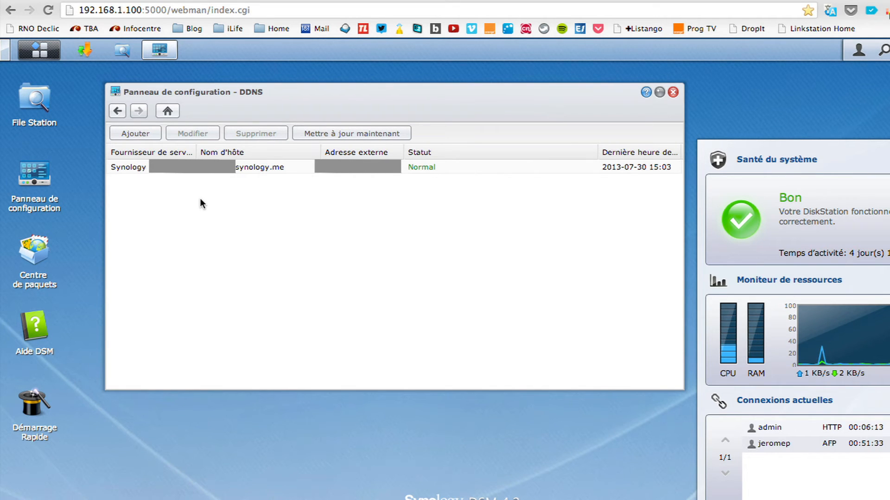
left_click(193, 172)
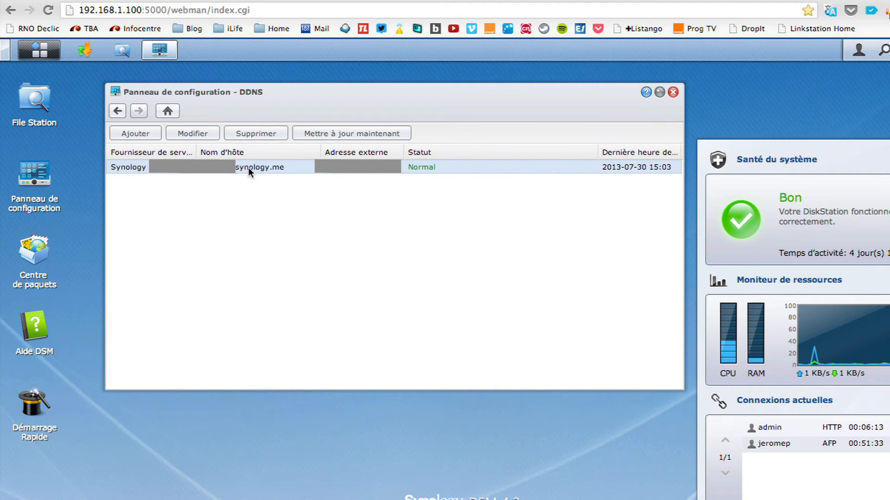
left_click(117, 111)
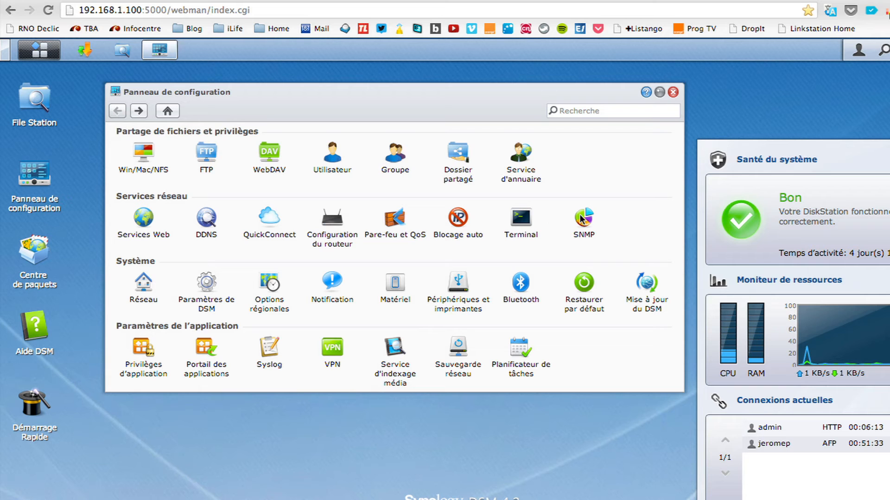
left_click(139, 290)
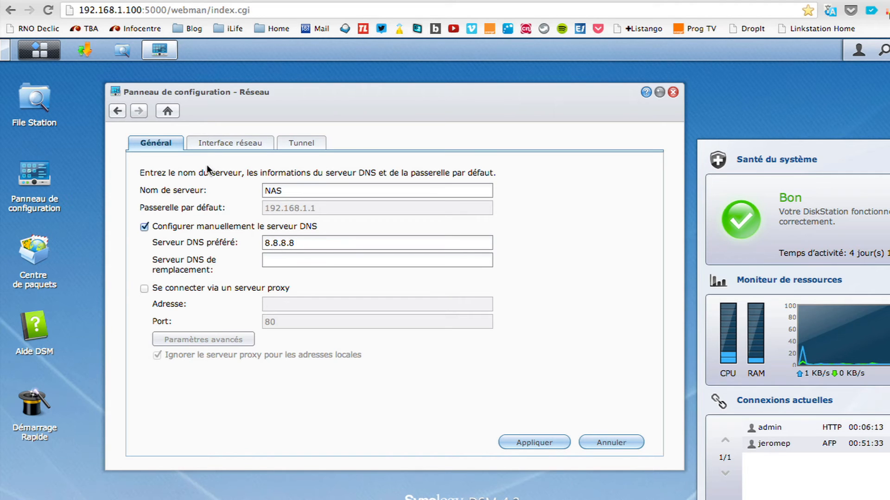
left_click(211, 143)
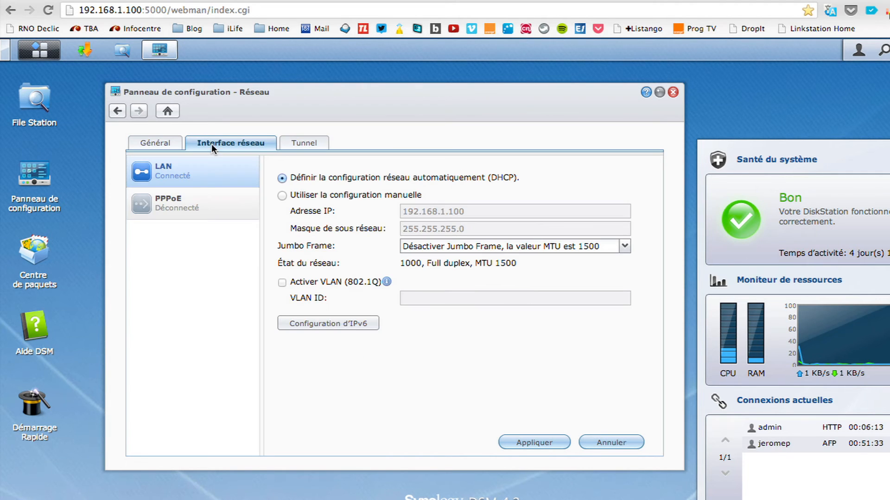
left_click(297, 145)
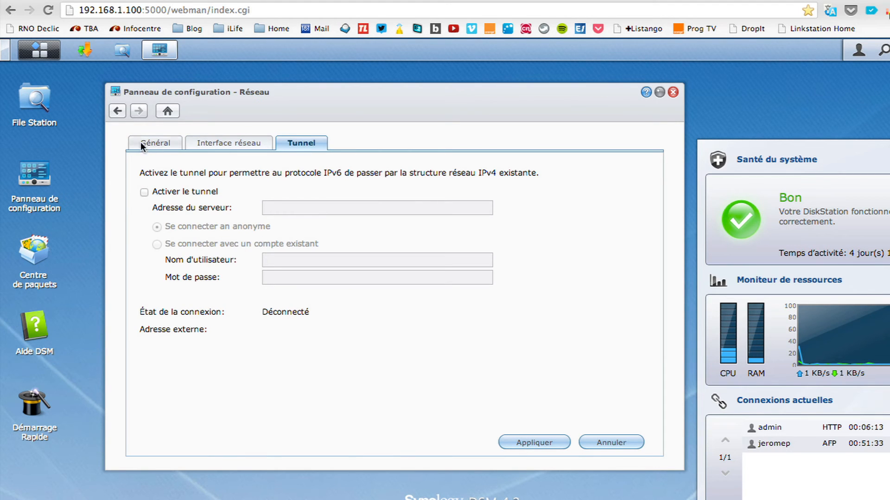
left_click(115, 112)
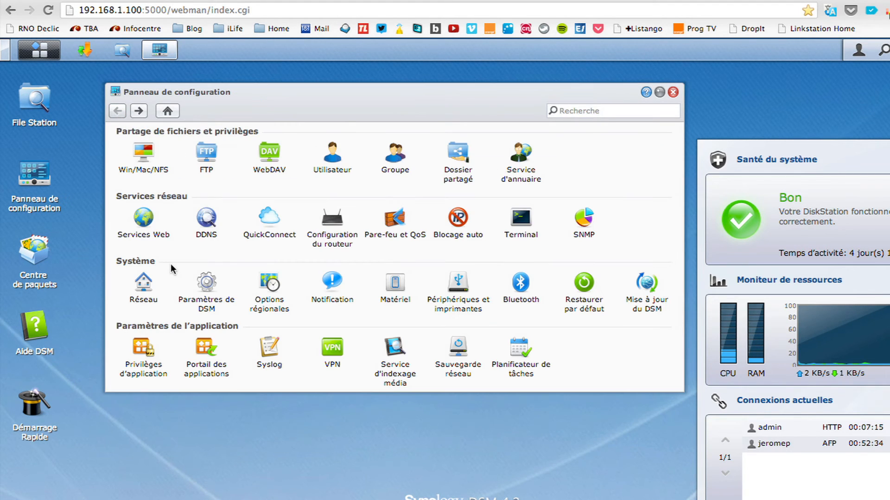
left_click(203, 282)
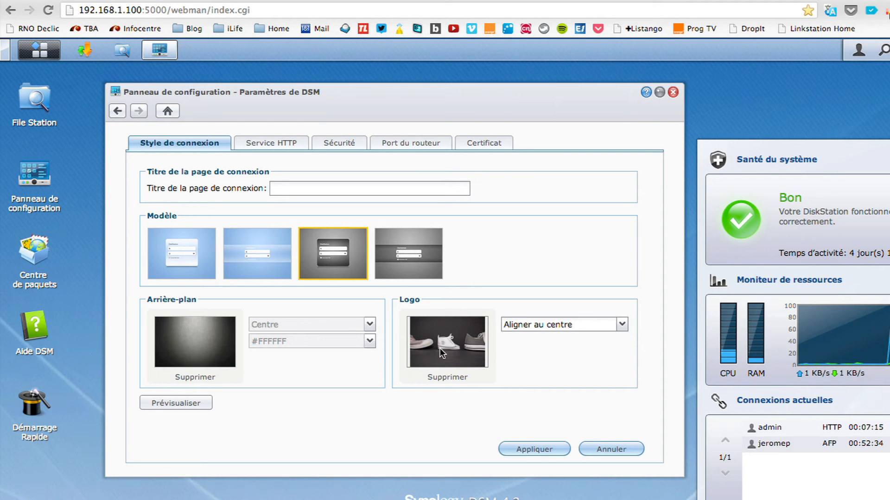
left_click(262, 143)
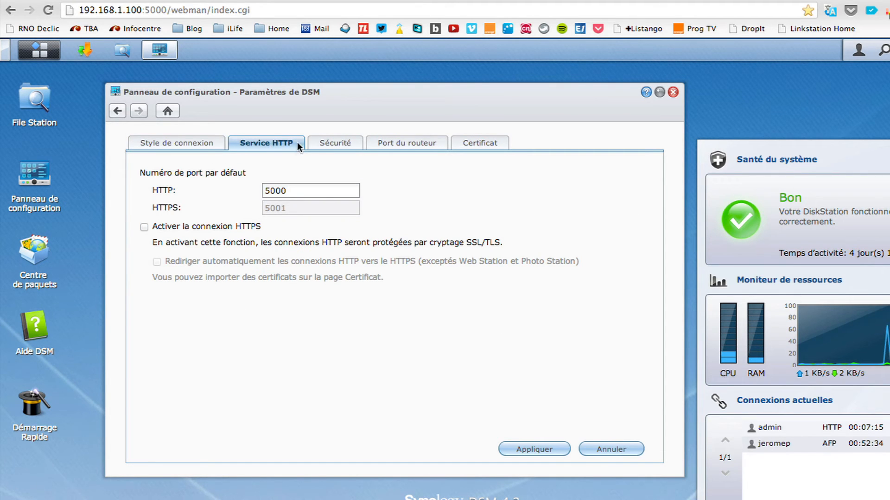
left_click(321, 145)
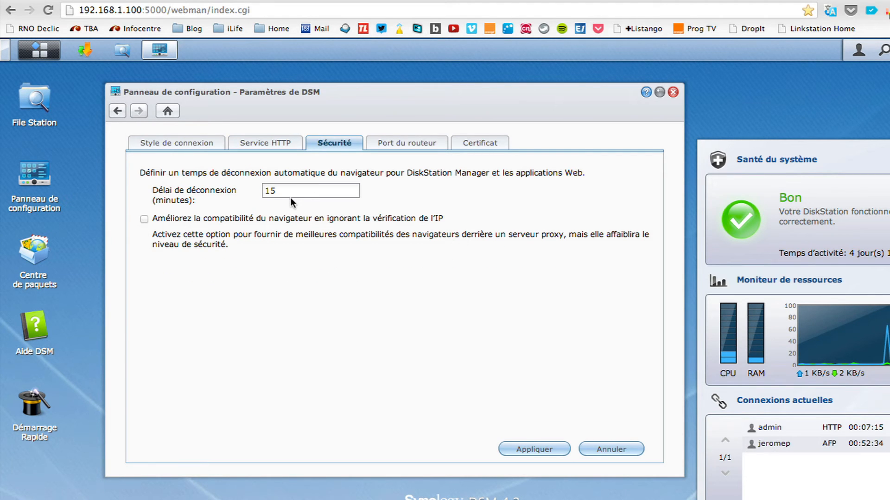
left_click(395, 145)
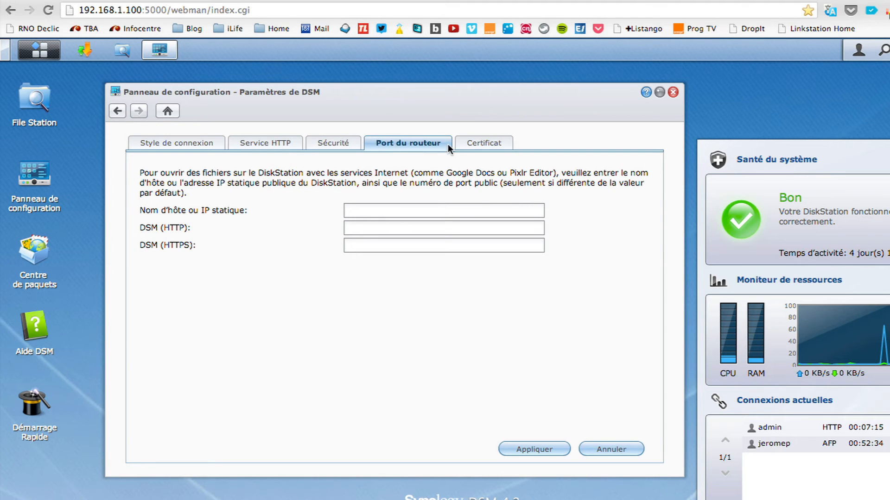
left_click(485, 144)
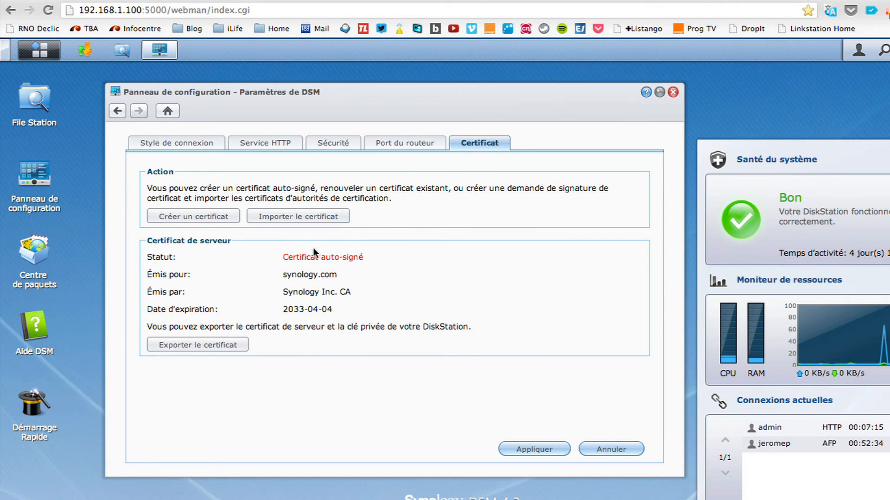
left_click(118, 111)
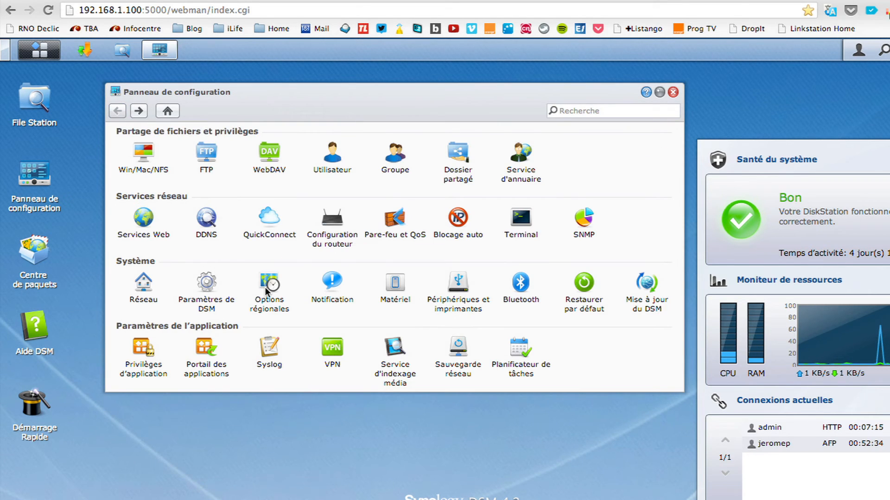
Check the GMT+01:00 time zone with pool.ntp.org sync and French language settings, then go back
left_click(266, 287)
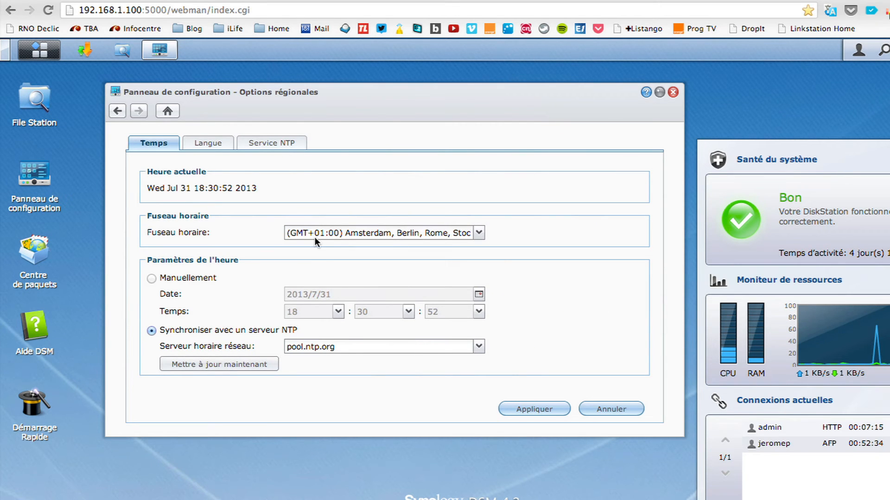
left_click(193, 143)
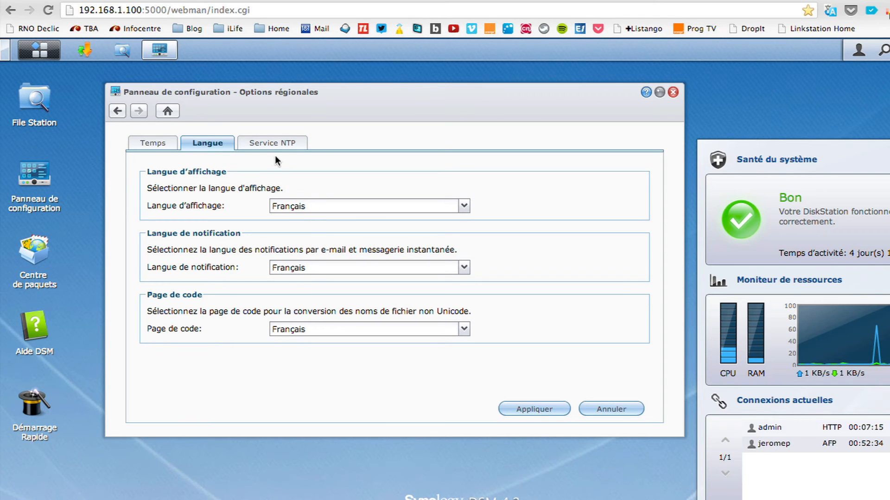
left_click(116, 110)
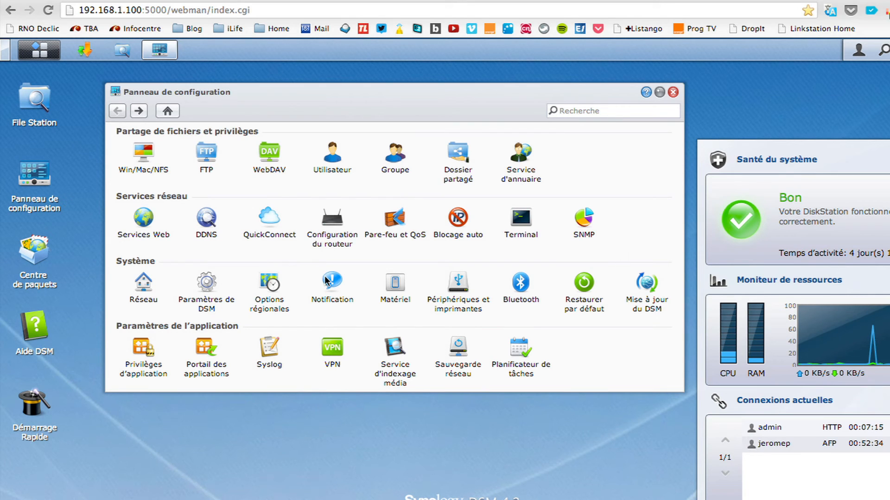
Look through the e-mail, SMS and push notification settings in Notification
left_click(324, 276)
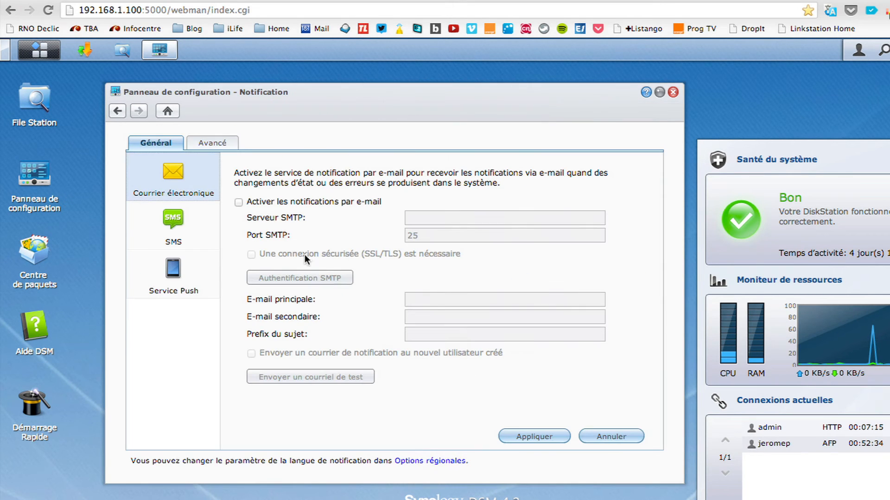
left_click(181, 223)
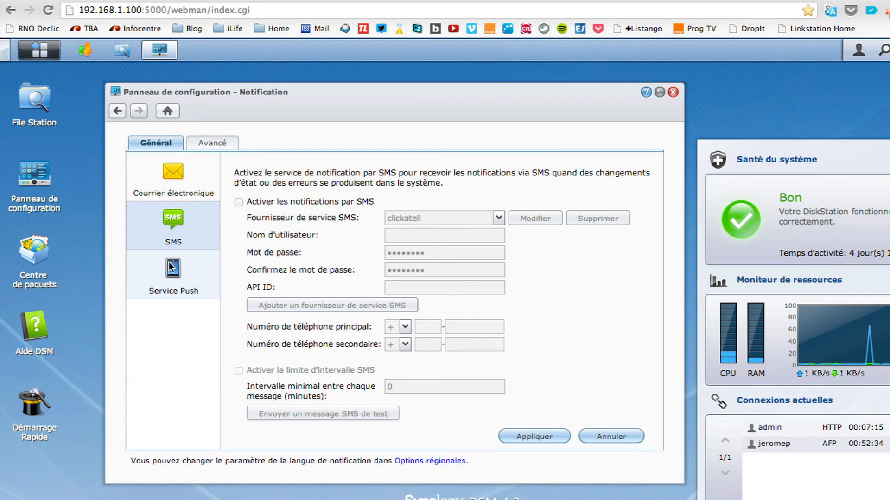
left_click(174, 269)
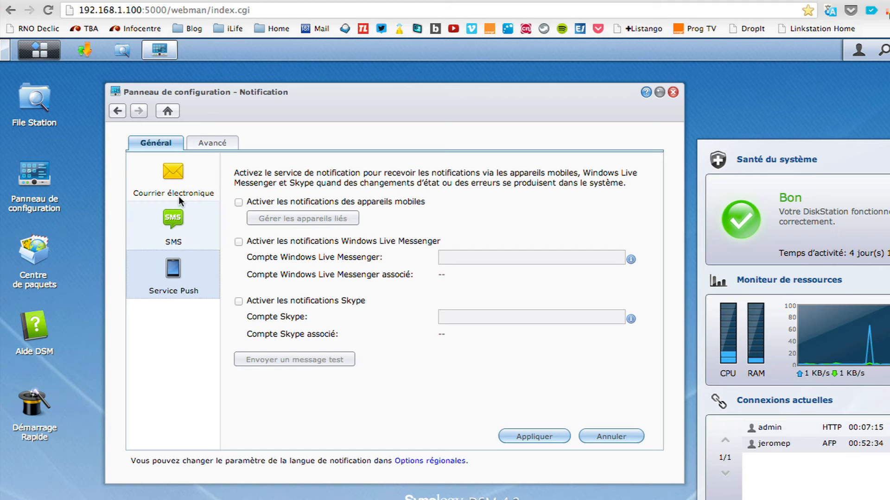
left_click(171, 174)
Scroll the Avancé per-event table, where e-mail alerts are checked for every event
left_click(213, 142)
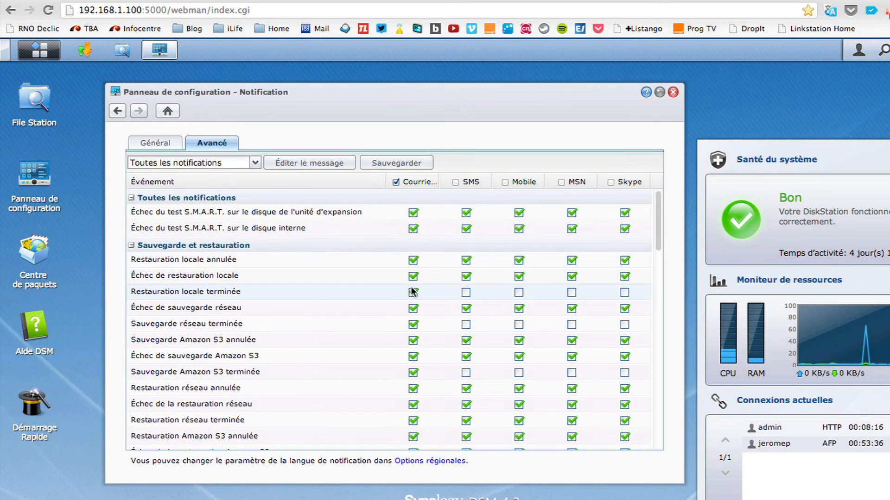
scroll(420, 301, "down", 15)
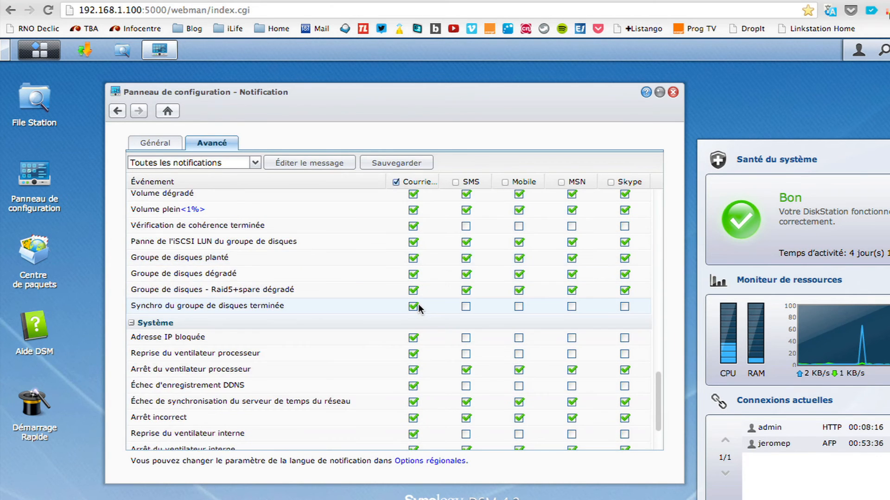
scroll(418, 304, "down", 3)
scroll(418, 304, "up", 20)
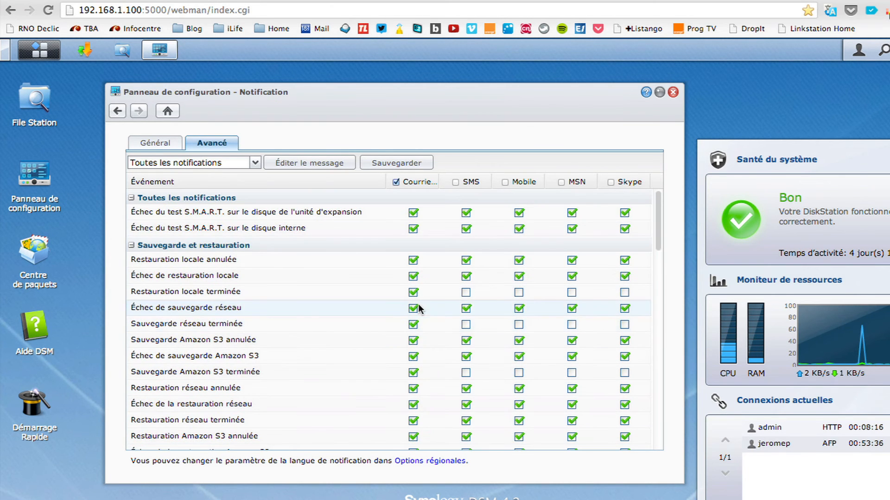
Check the Matériel tabs: beeps, no UPS, no power schedule, and 20-minute disk hibernation
left_click(117, 111)
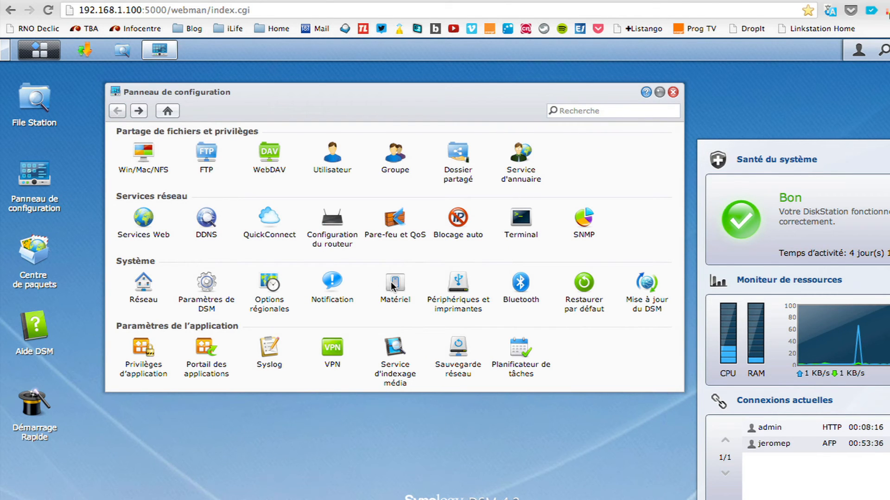
left_click(395, 281)
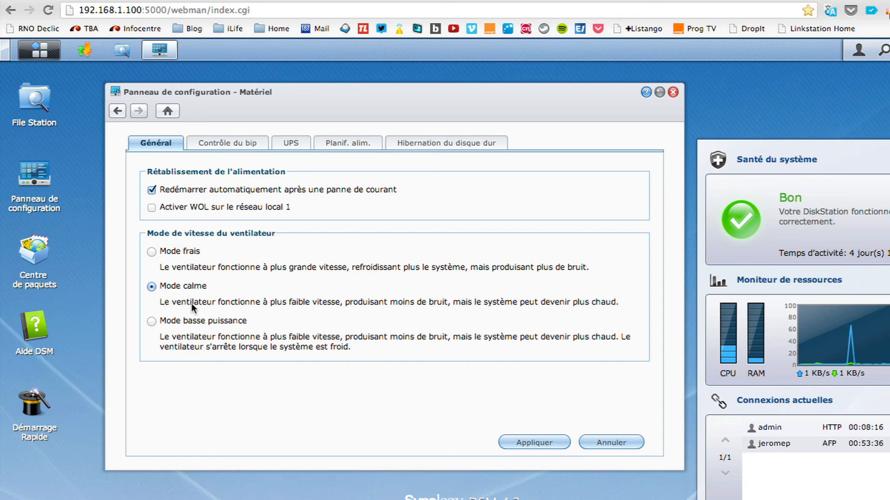
left_click(218, 142)
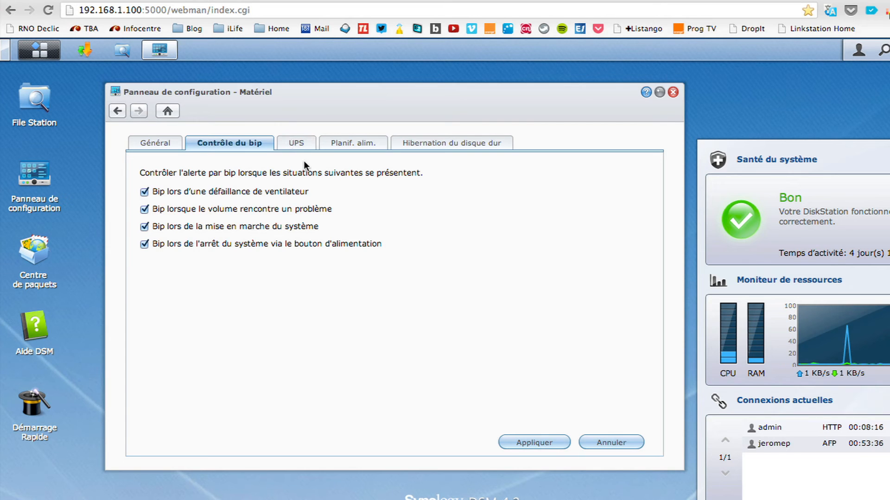
left_click(297, 143)
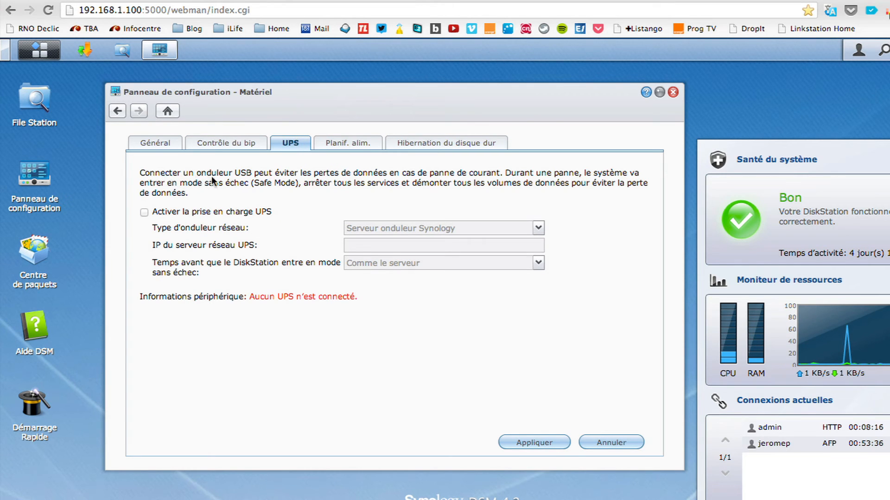
left_click(332, 144)
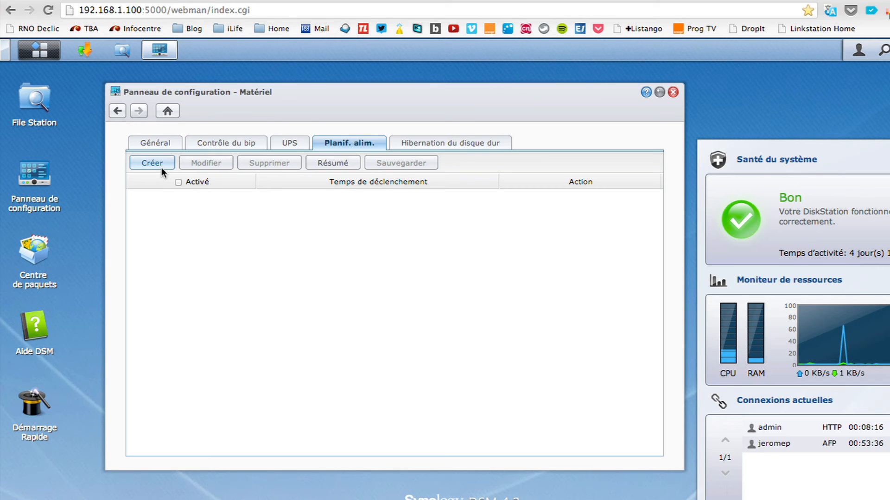
left_click(407, 143)
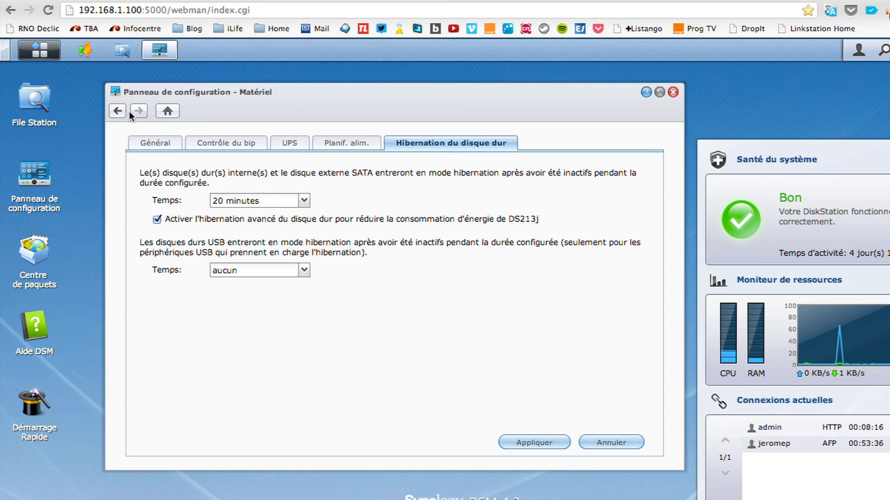
left_click(116, 112)
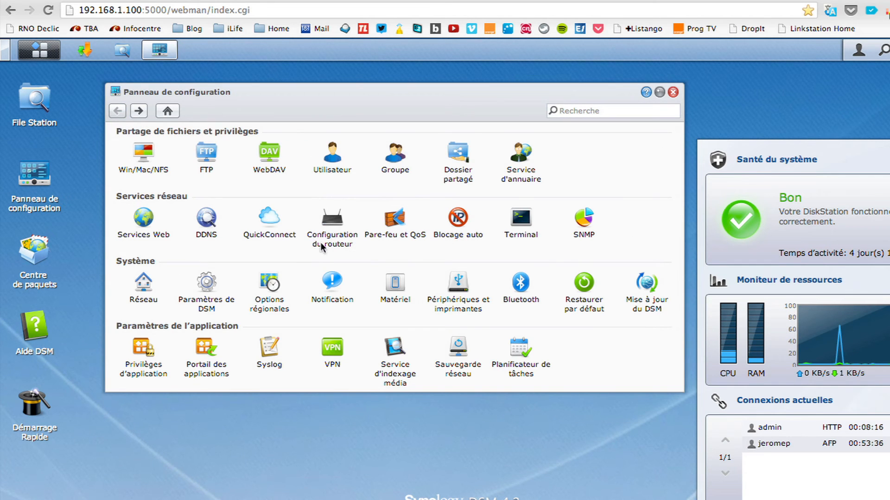
left_click(459, 284)
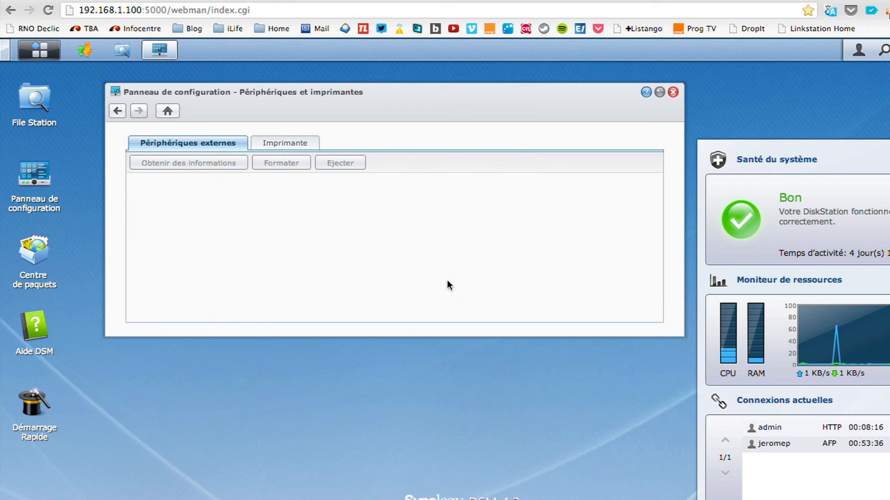
left_click(274, 144)
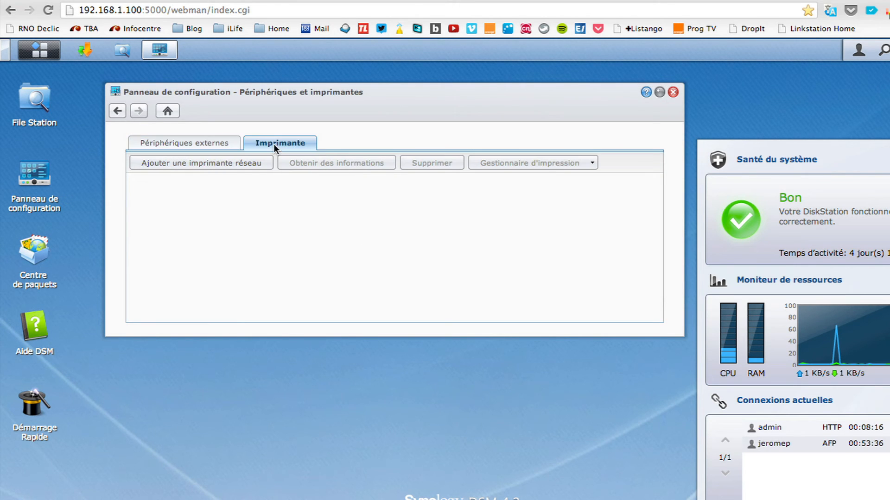
left_click(229, 143)
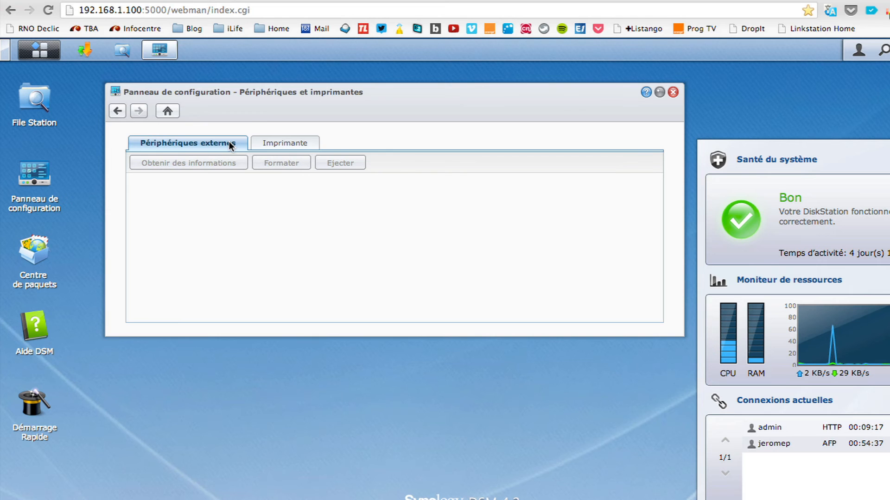
left_click(279, 142)
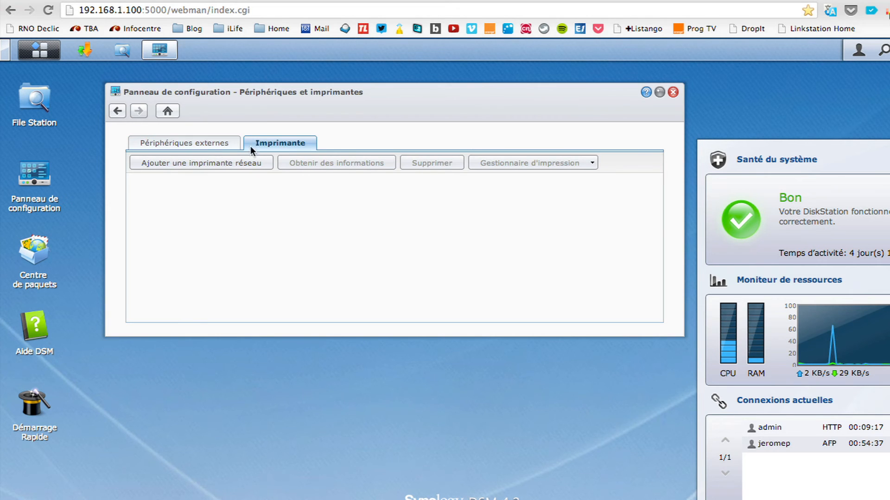
left_click(204, 146)
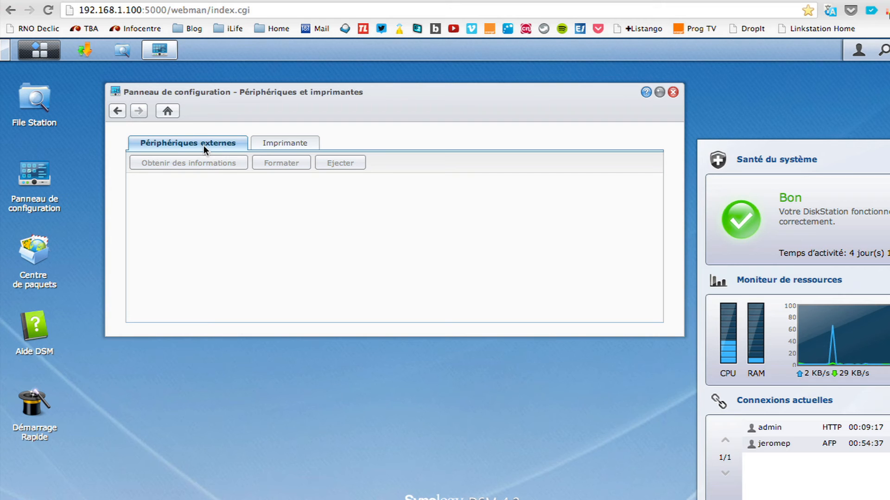
left_click(118, 112)
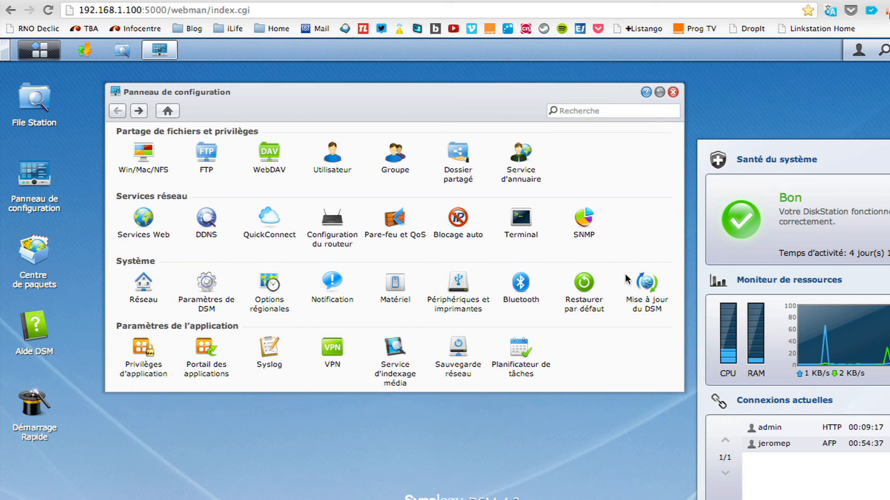
Inspect a local user's application privileges unchanged, then view the application portal aliases and ports
left_click(141, 350)
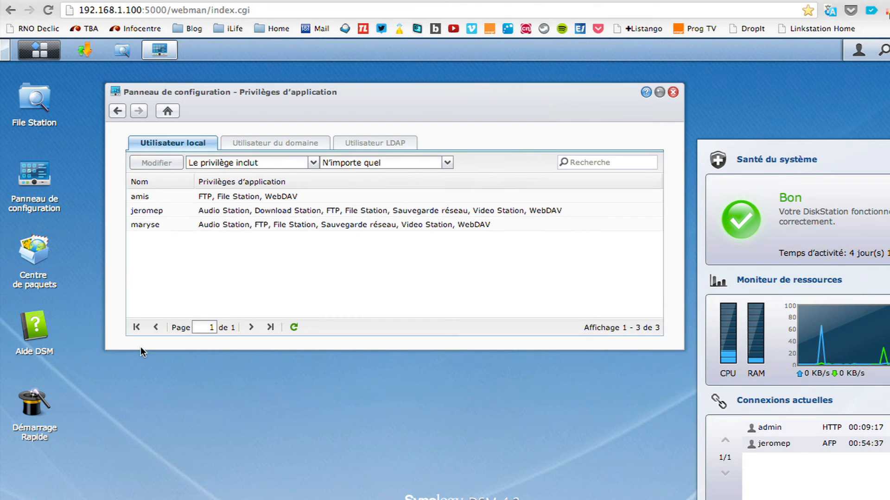
left_click(192, 211)
left_click(156, 162)
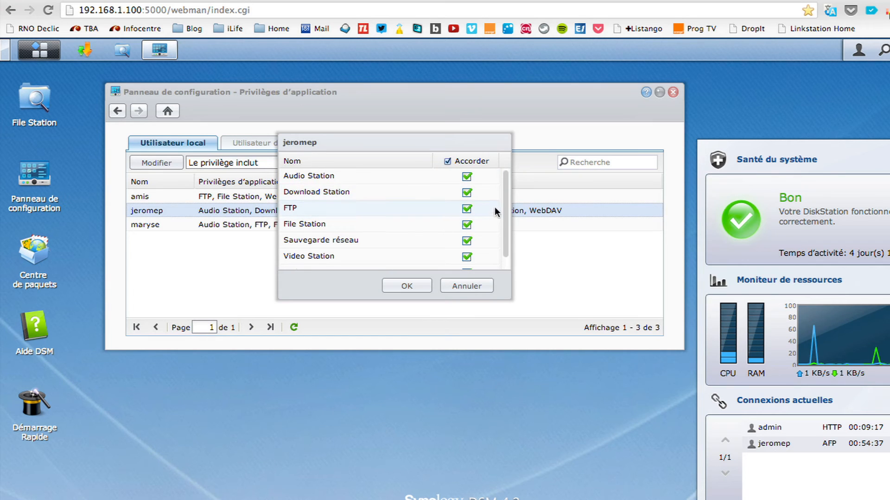
mouse_move(504, 186)
left_mouse_down()
mouse_move(501, 220)
mouse_move(500, 193)
left_mouse_up()
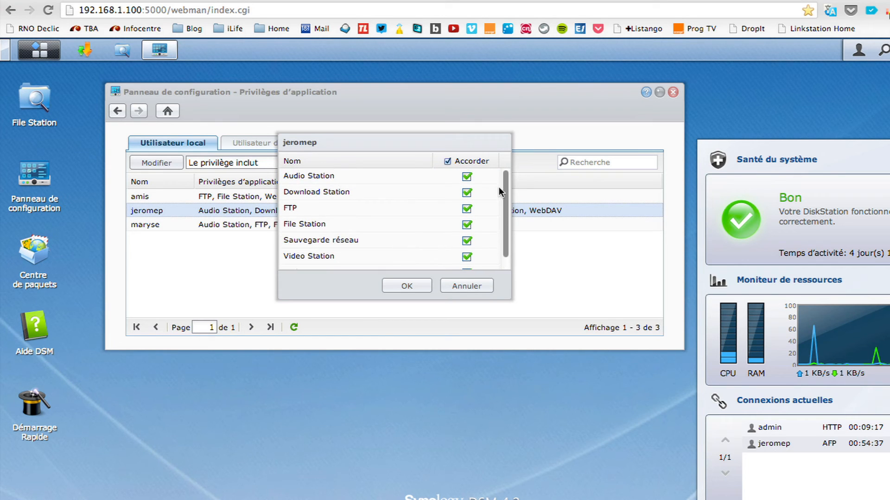
left_click(466, 285)
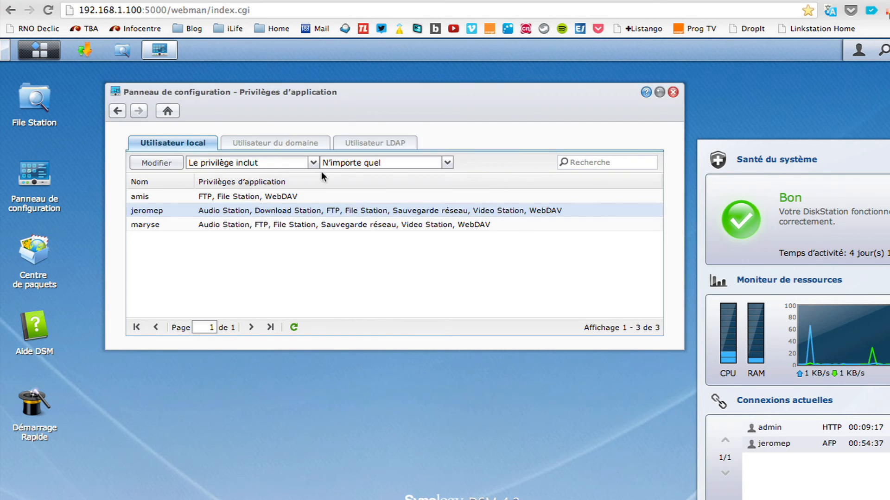
left_click(116, 111)
left_click(201, 346)
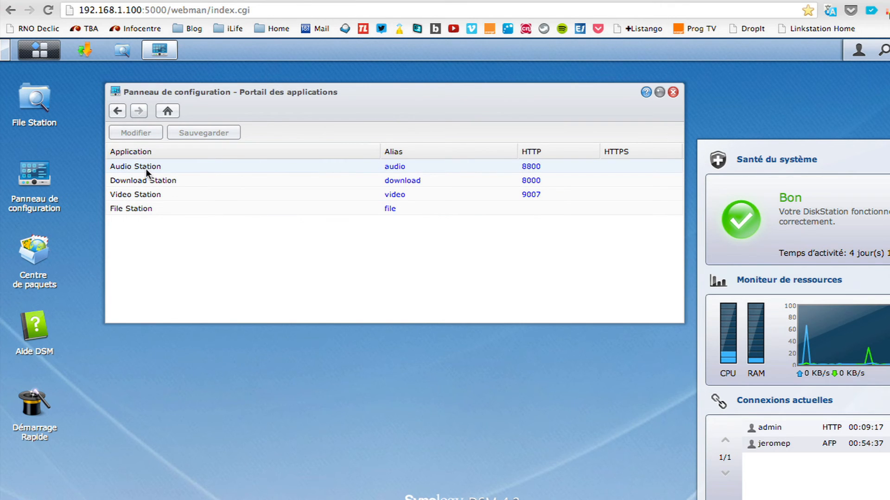
Inspect File Station's port and alias rules, cancel without changes, and return to Control Panel home
left_click(151, 180)
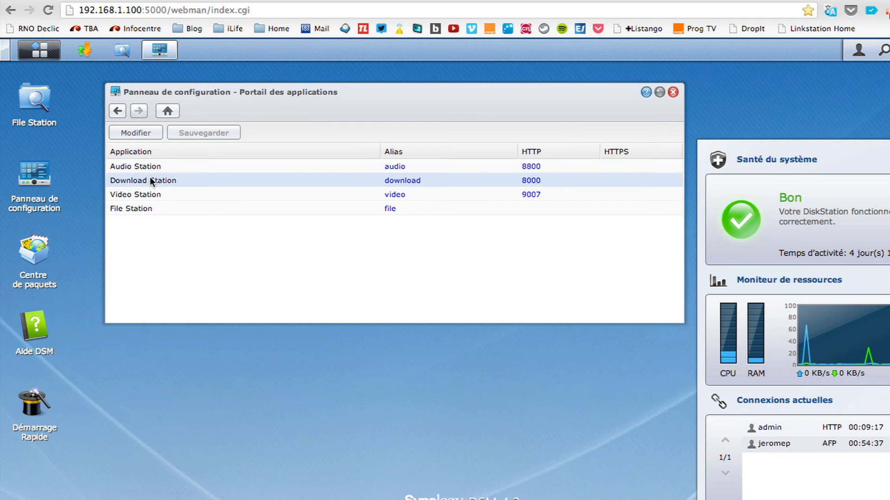
left_click(151, 206)
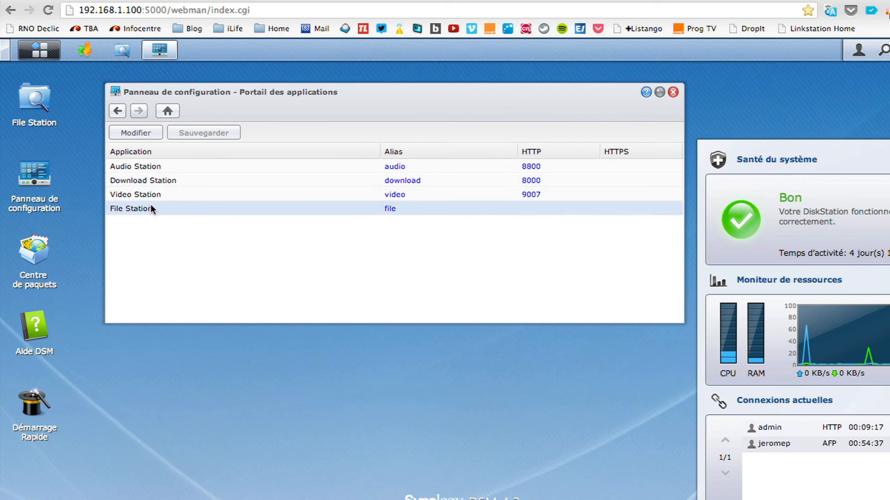
left_click(135, 132)
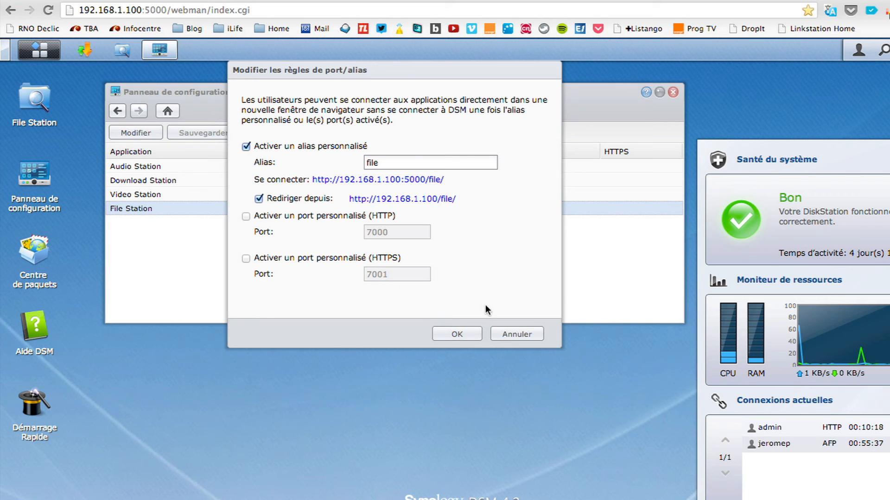
left_click(516, 334)
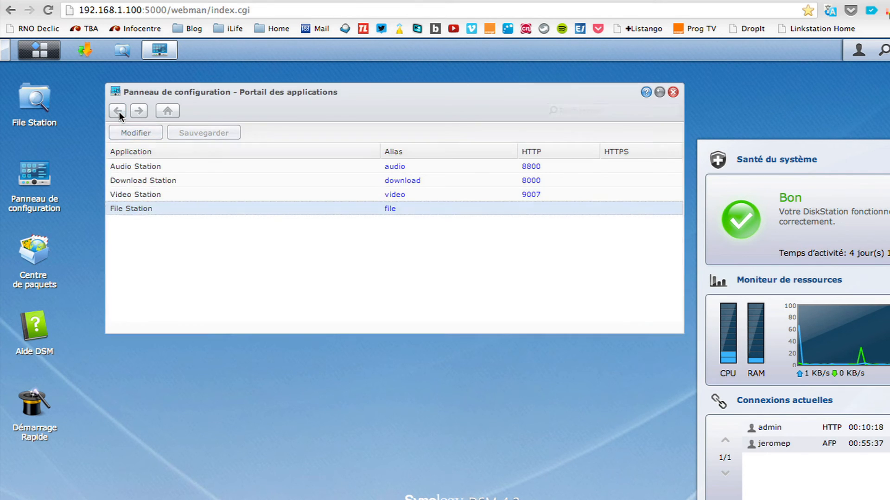
left_click(118, 111)
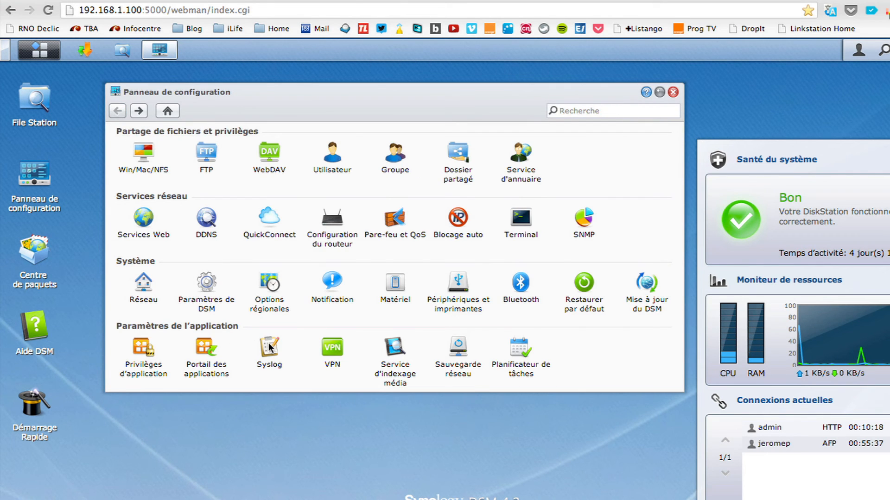
left_click(333, 348)
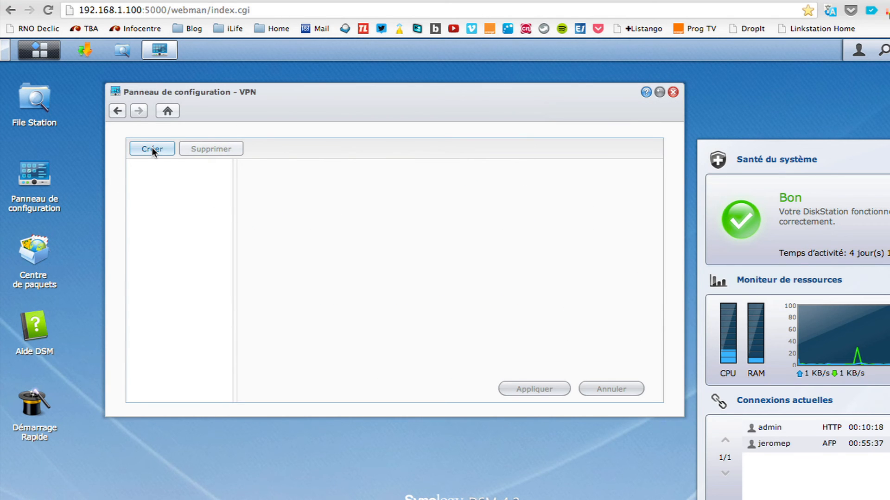
left_click(118, 110)
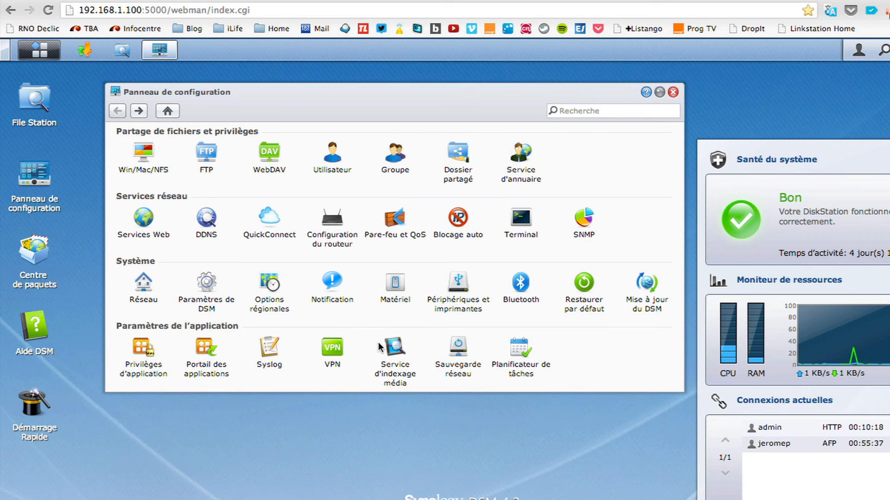
left_click(395, 347)
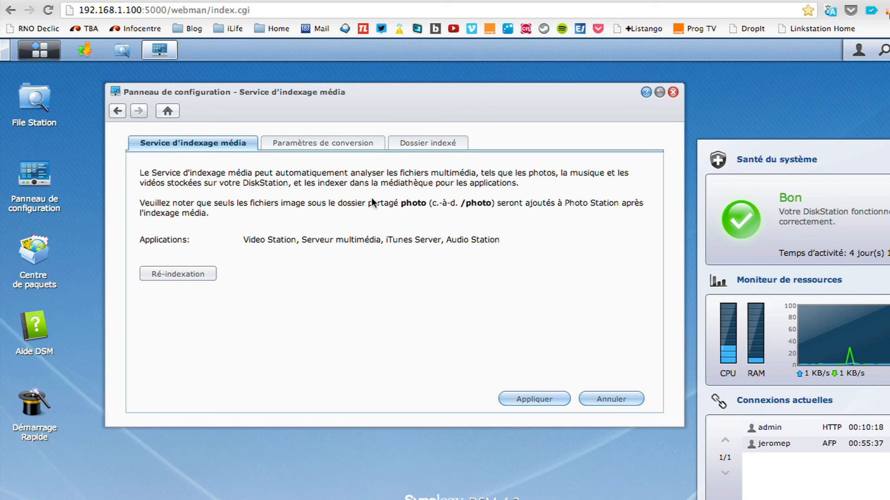
left_click(313, 146)
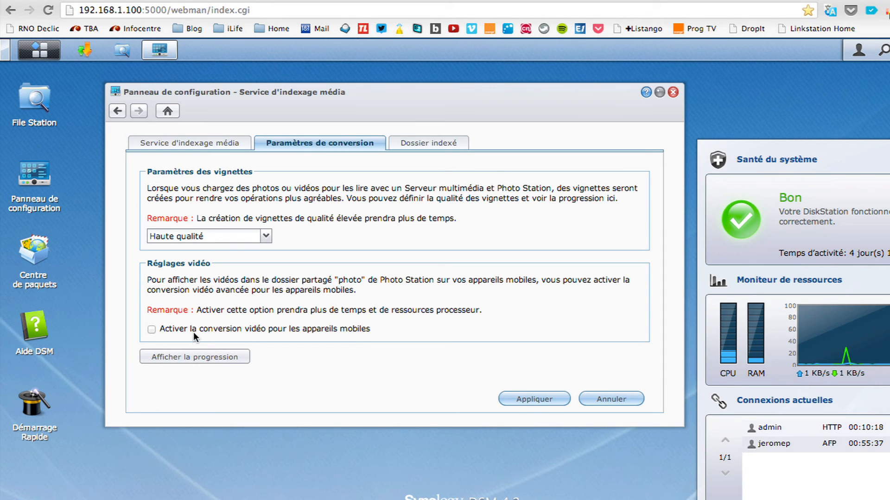
left_click(418, 142)
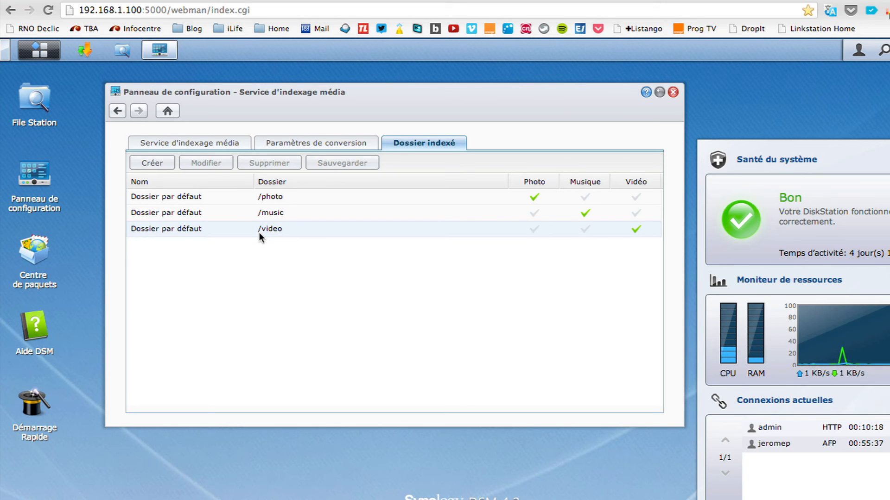
left_click(160, 163)
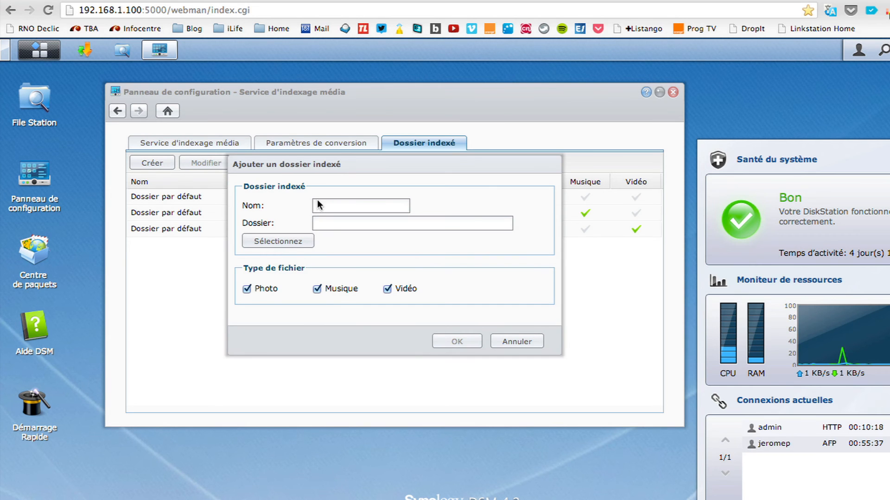
left_click(507, 341)
left_click(117, 111)
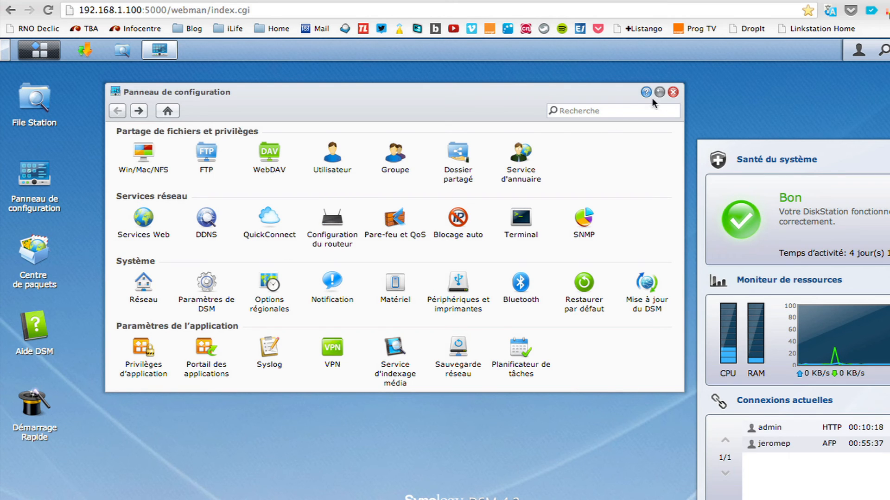
Close Control Panel and launch Centre de paquets to view installed packages like Audio Station
left_click(673, 94)
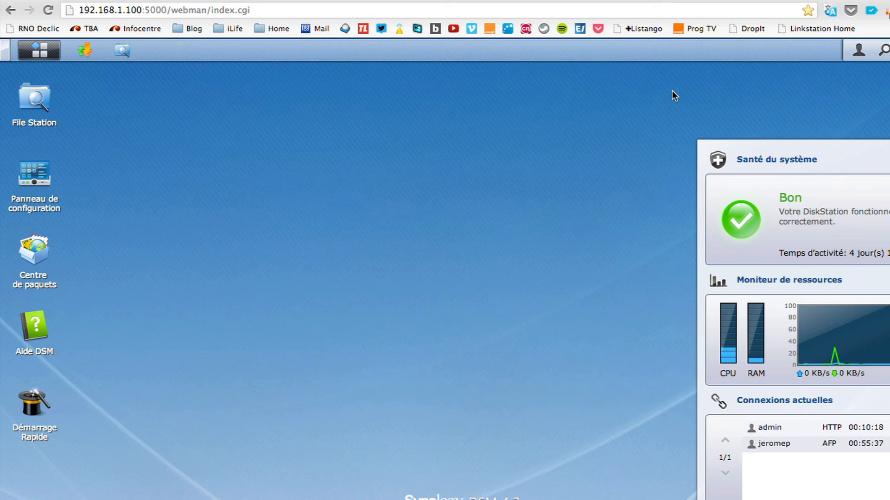
left_click(49, 54)
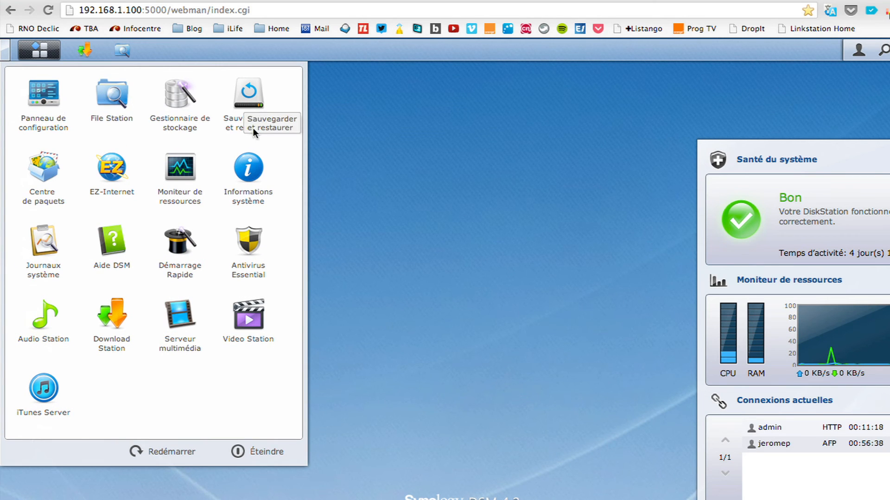
left_click(39, 165)
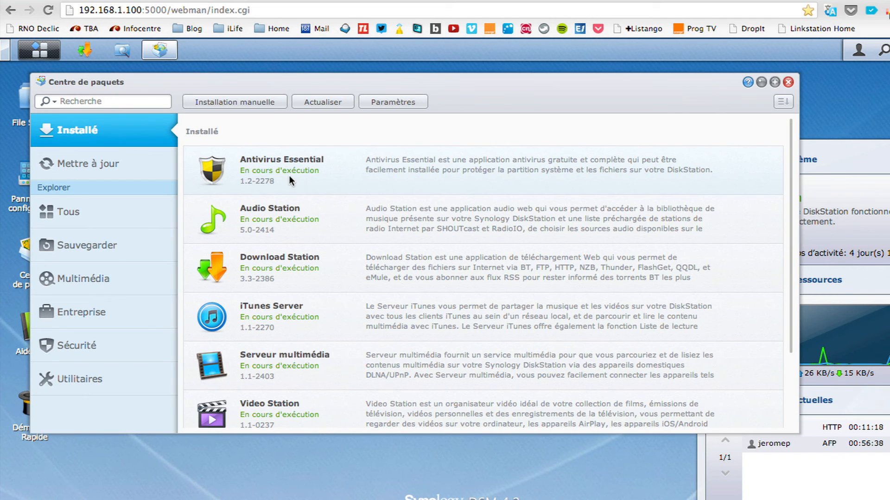
scroll(277, 174, "down", 1)
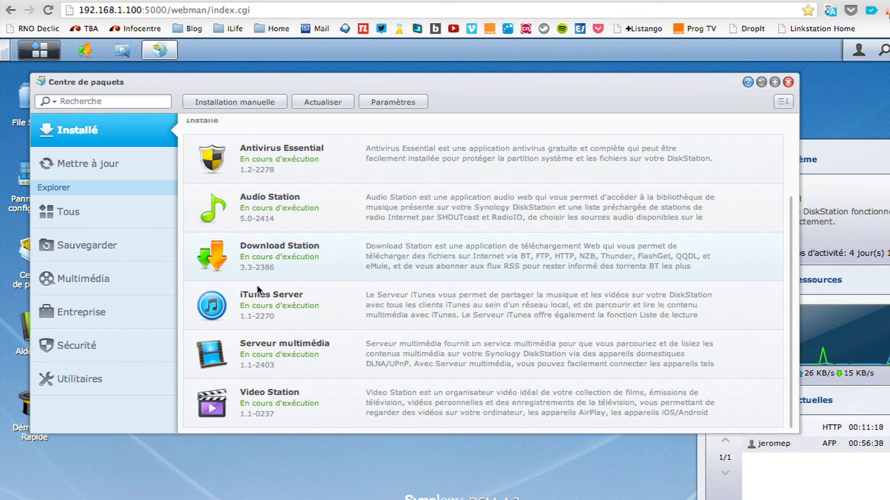
Show all available packages under Tous and refresh the catalogue
scroll(285, 153, "up", 1)
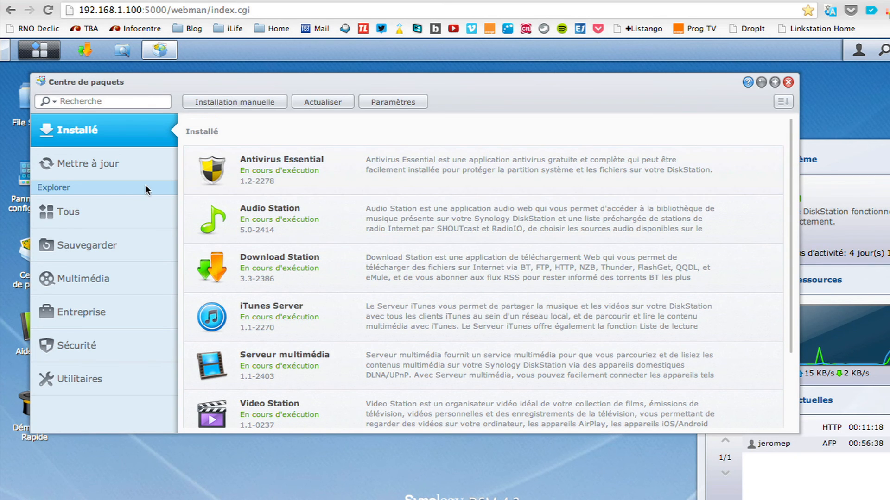
left_click(138, 209)
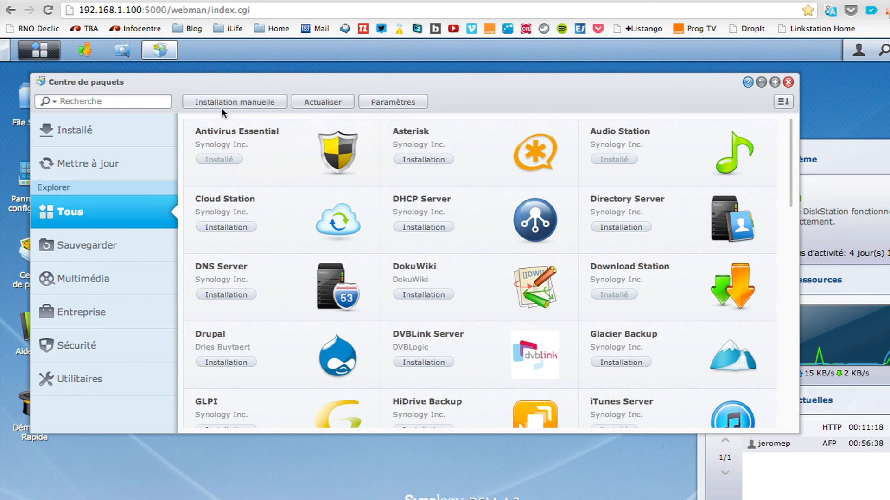
left_click(297, 101)
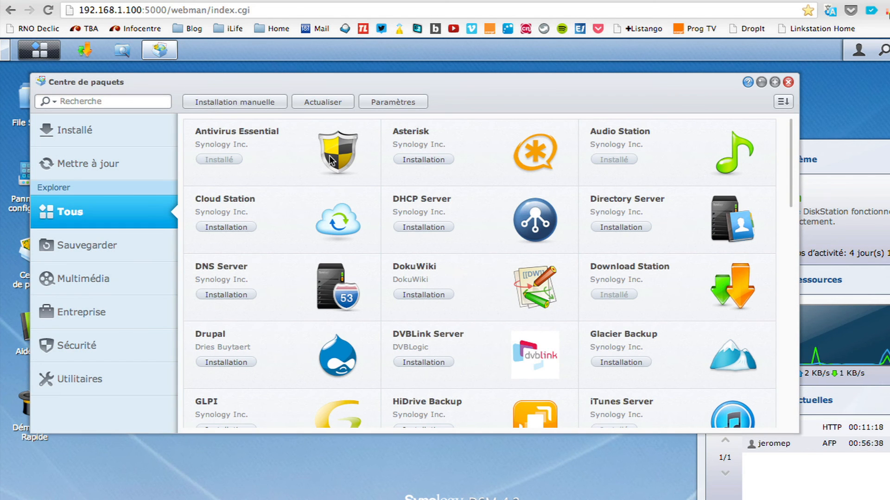
scroll(361, 181, "down", 10)
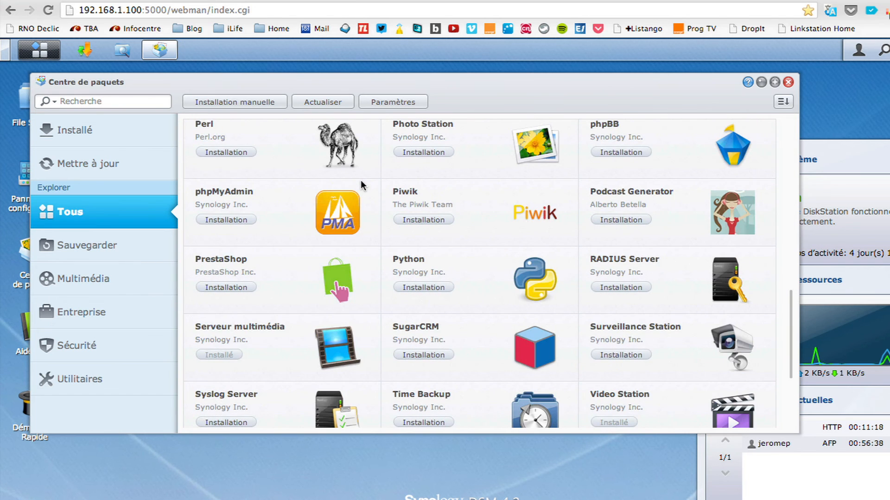
scroll(361, 183, "down", 4)
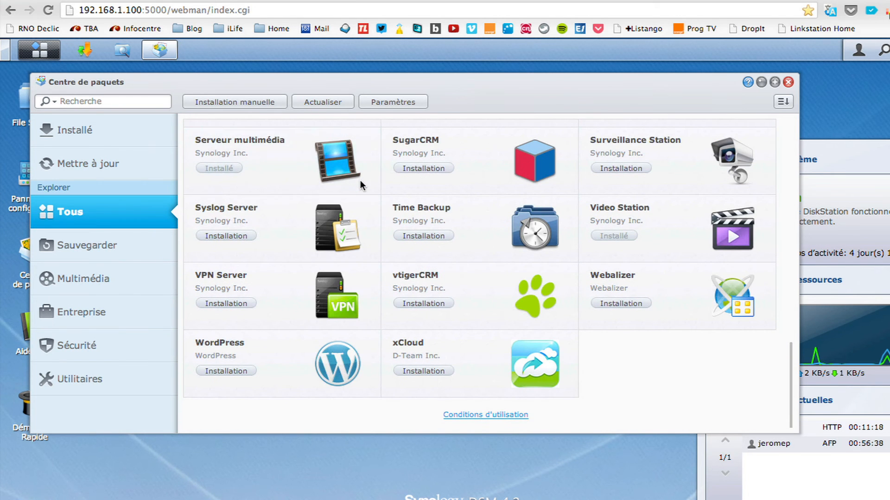
Browse the backup, multimedia, business, security and utility categories, confirm packages are current, and close Package Center
left_click(118, 246)
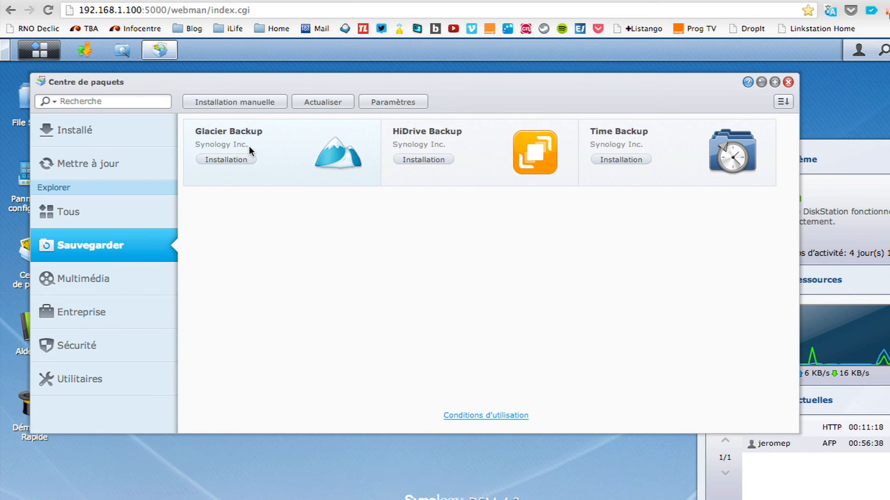
left_click(151, 270)
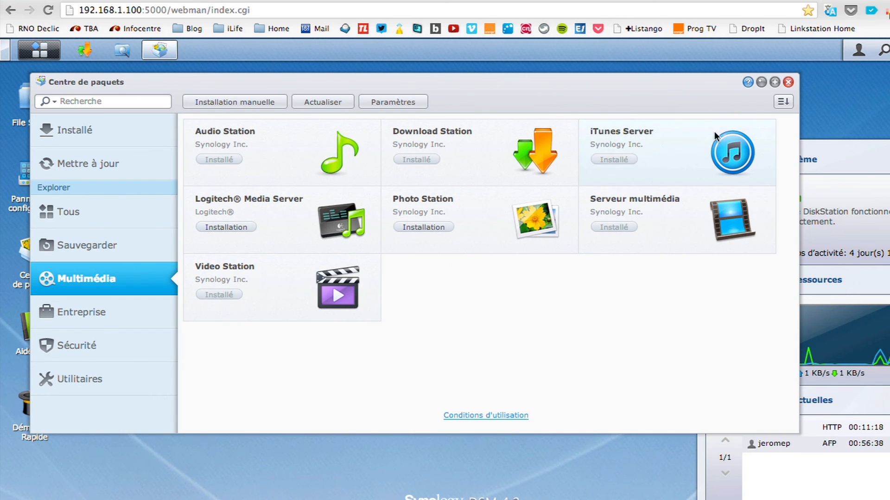
left_click(98, 313)
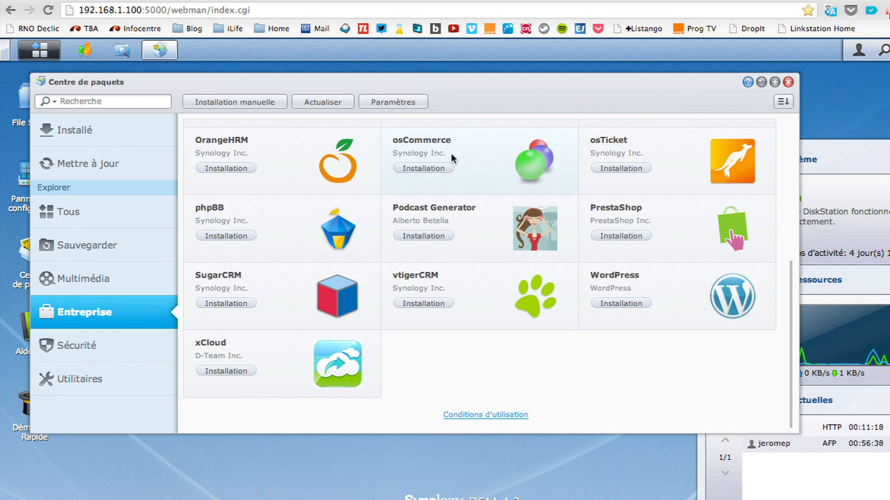
left_click(119, 342)
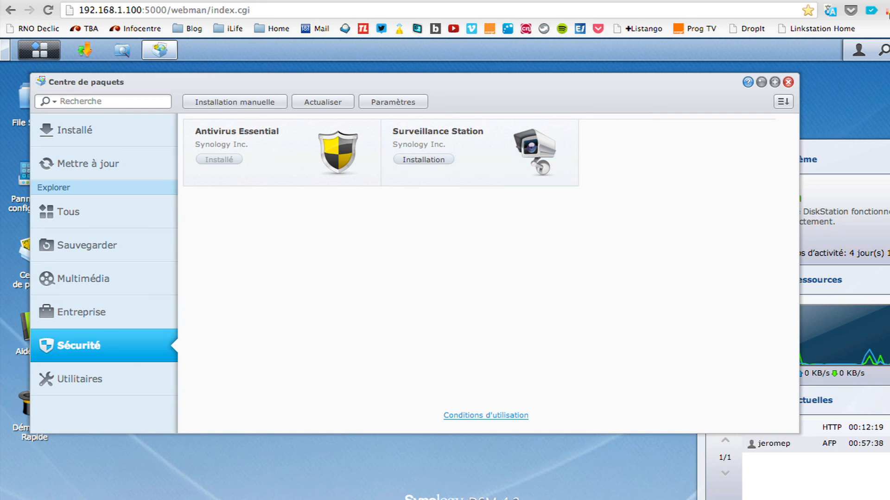
left_click(111, 385)
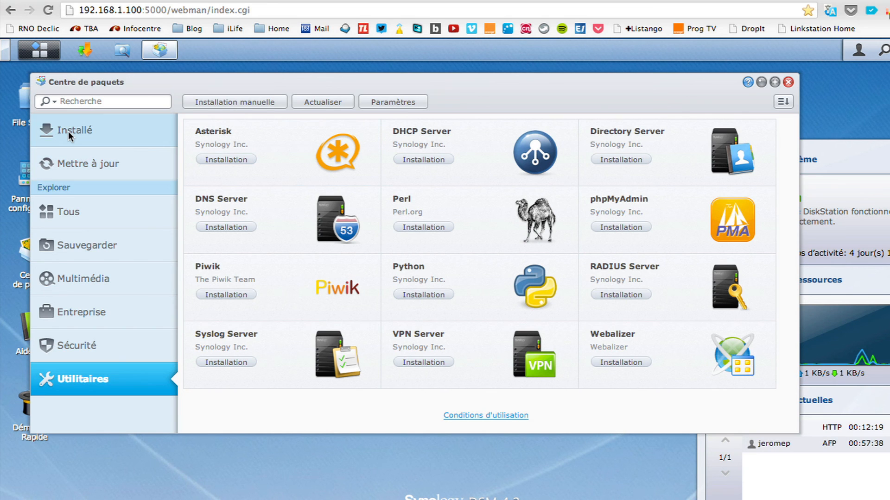
left_click(71, 153)
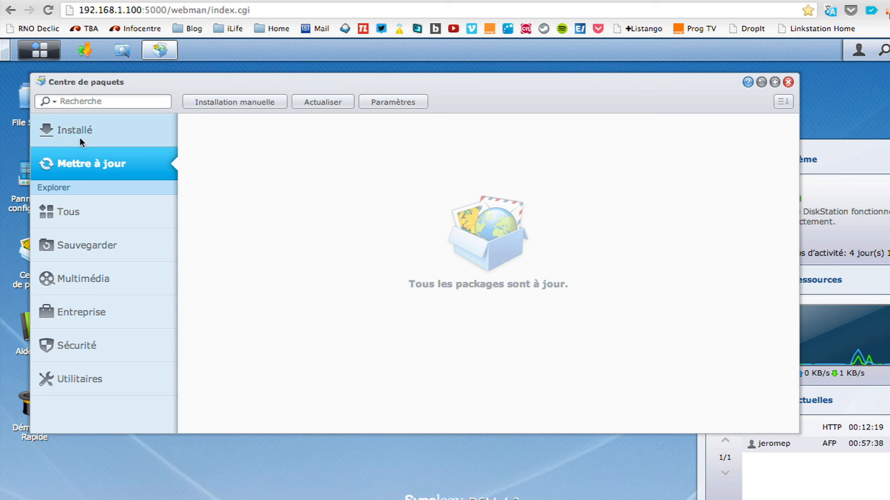
left_click(790, 81)
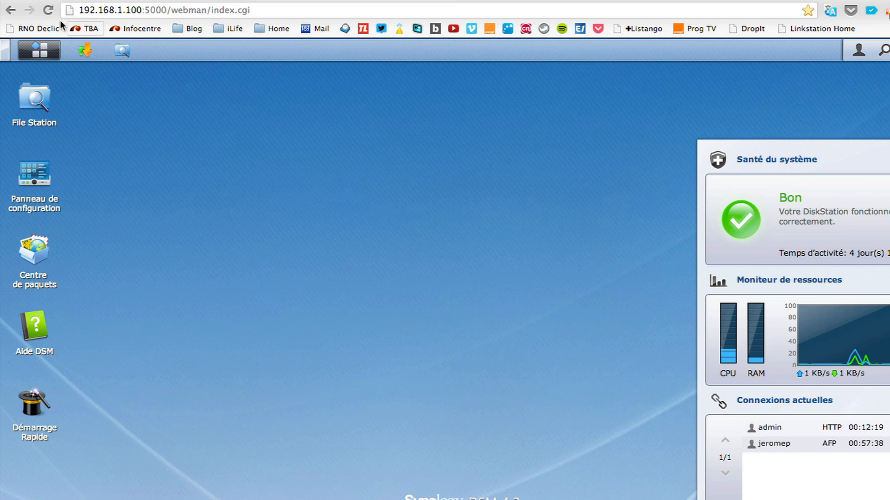
Launch Moniteur de ressources, move it left, and scroll through the running processes
left_click(32, 50)
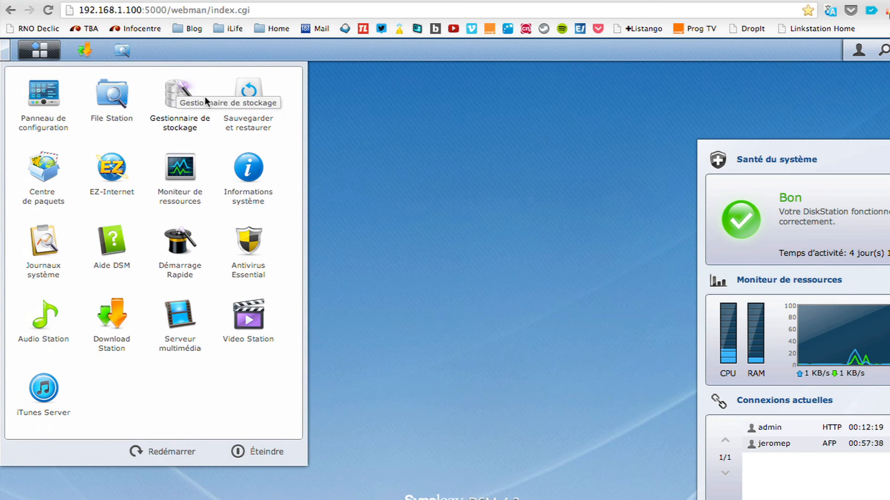
left_click(181, 172)
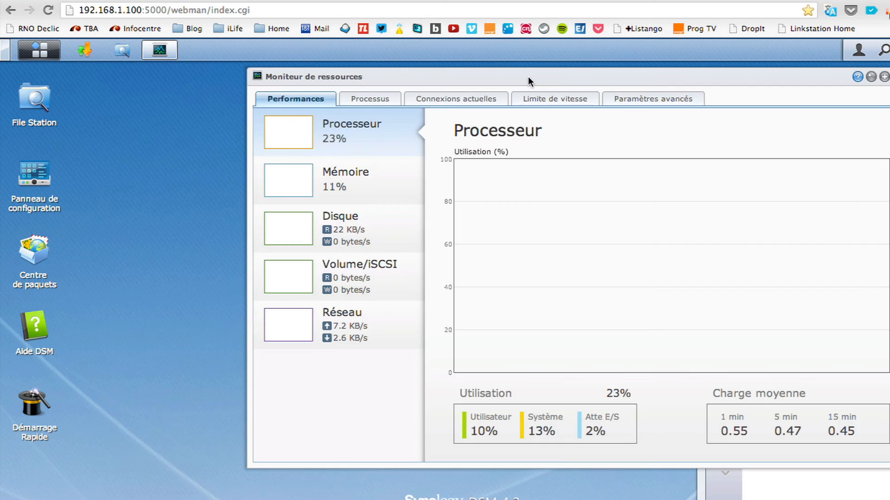
left_click_drag(528, 76, 317, 85)
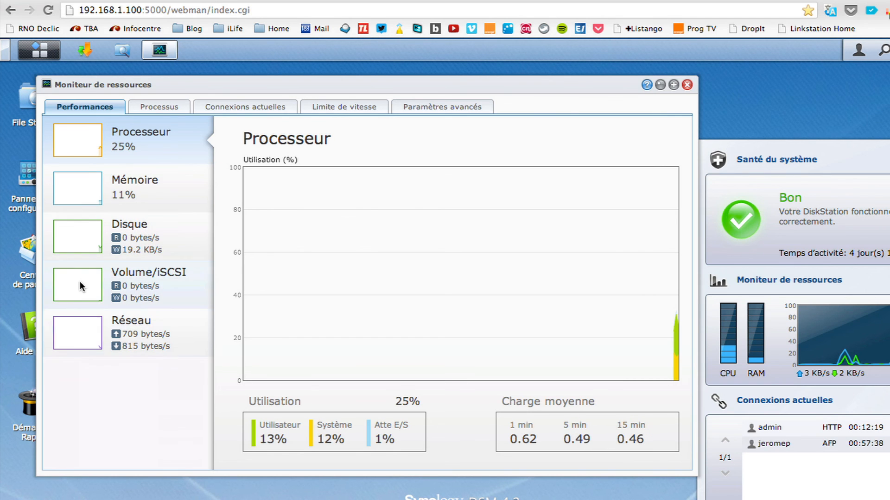
left_click(174, 105)
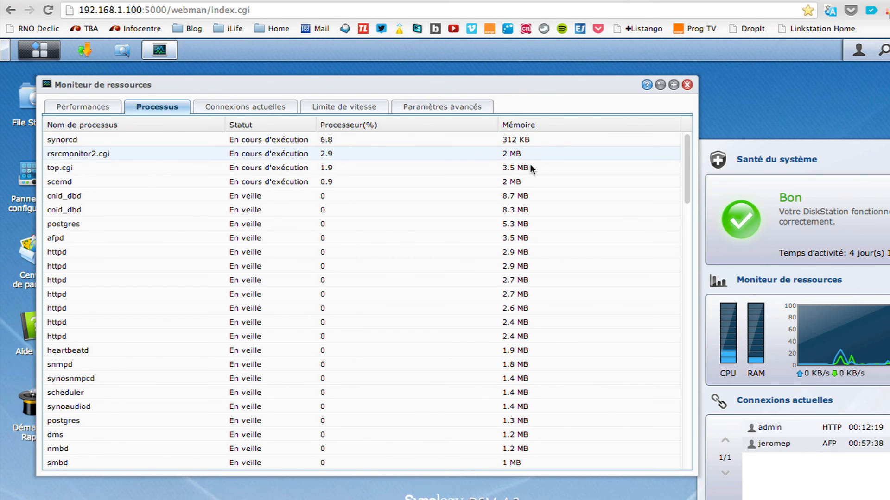
scroll(548, 235, "down", 10)
scroll(549, 235, "down", 10)
scroll(549, 234, "up", 15)
scroll(546, 235, "up", 5)
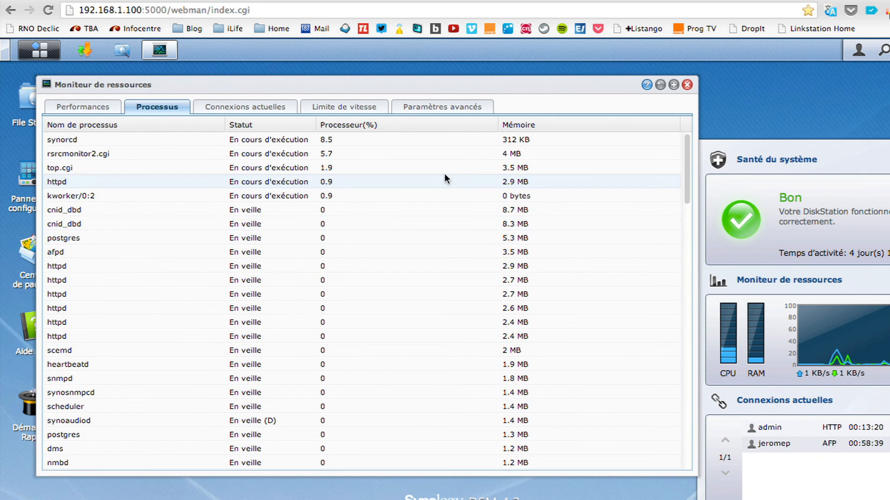
Check current connections, speed limits and advanced settings, return to Performances, then close the monitor
left_click(245, 108)
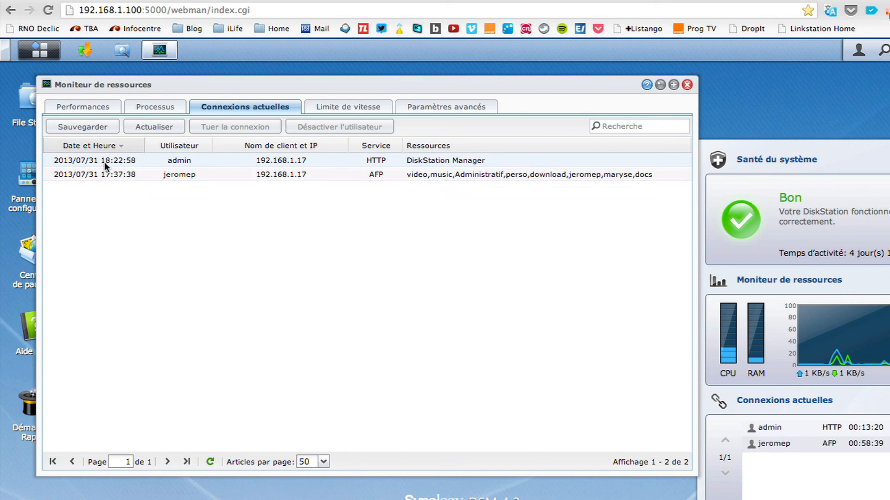
left_click(322, 106)
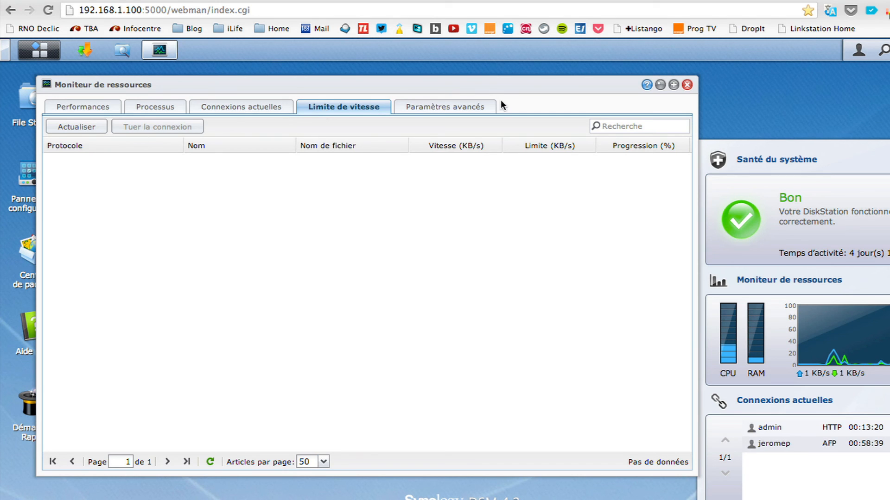
left_click(447, 110)
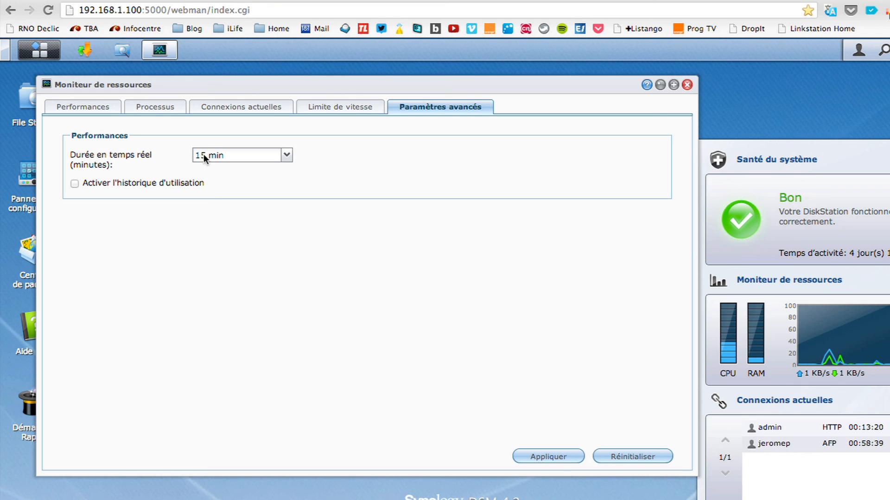
left_click(84, 111)
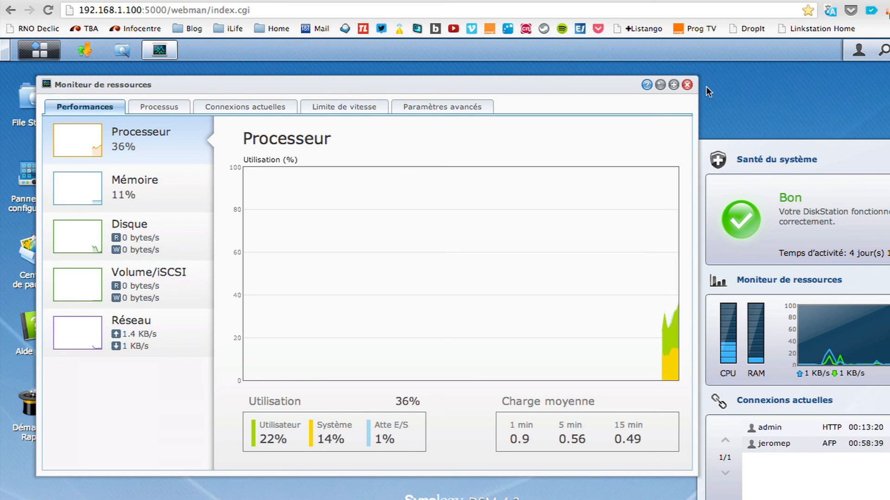
left_click(686, 85)
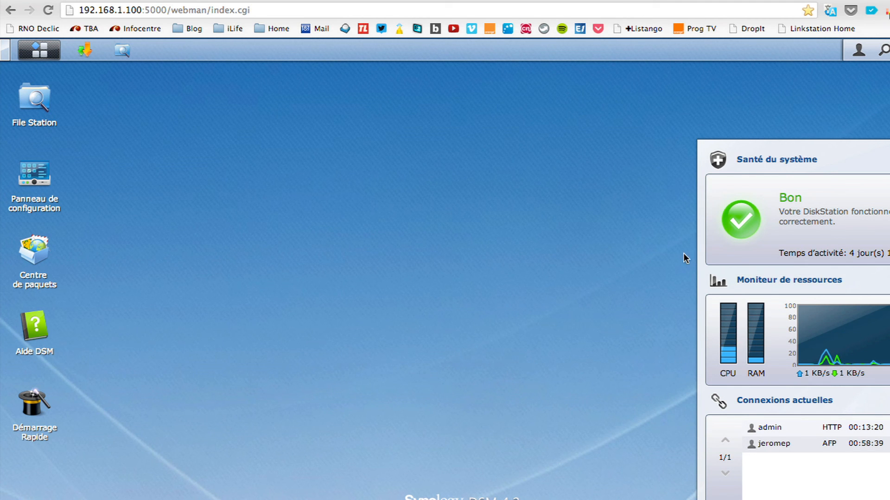
left_click(43, 50)
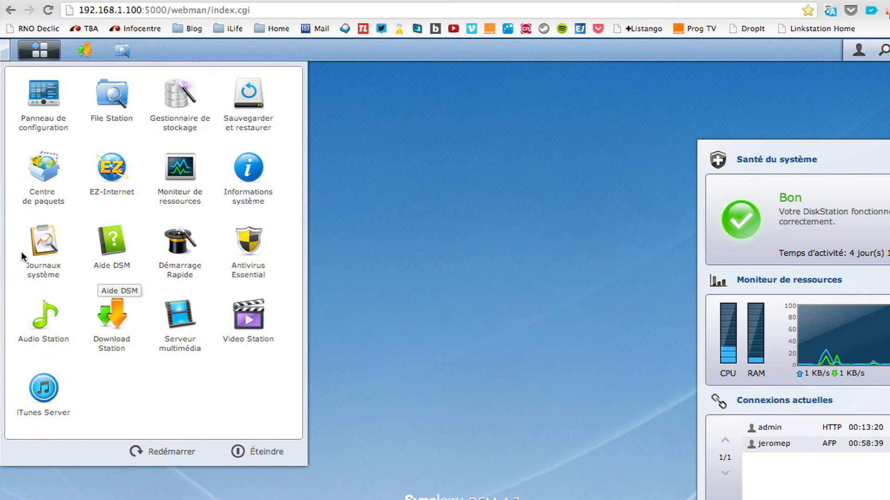
left_click(38, 243)
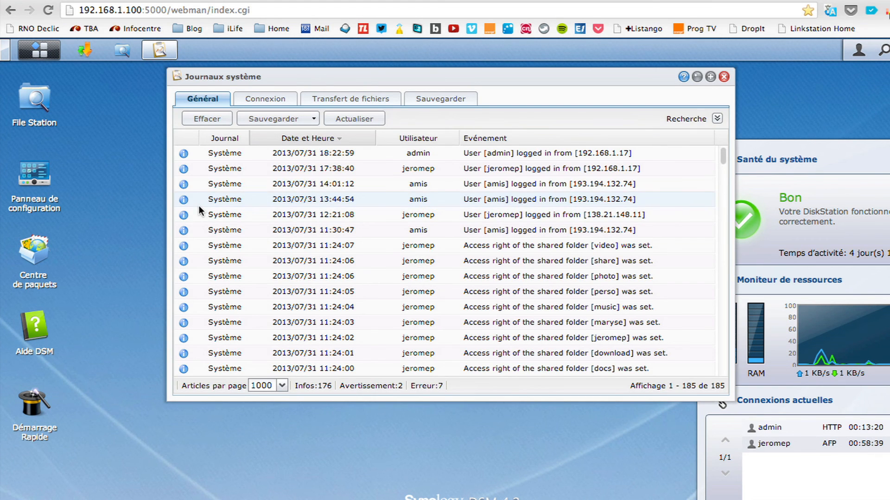
scroll(302, 178, "down", 20)
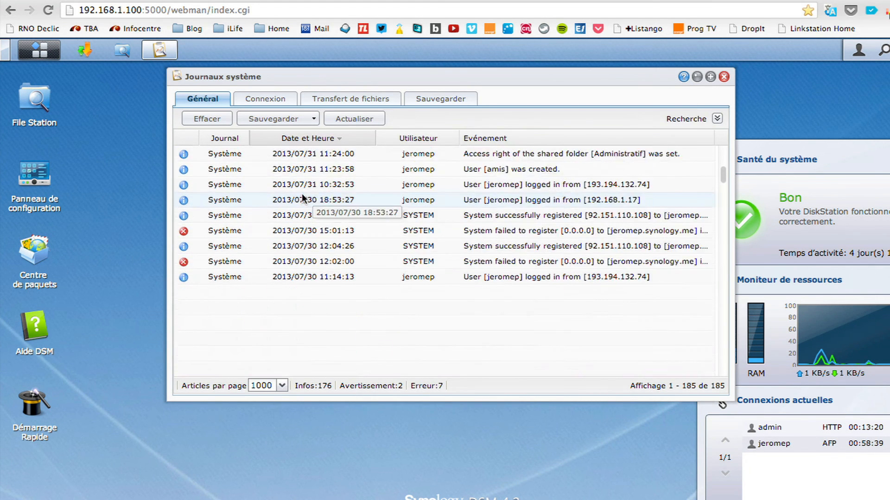
scroll(302, 224, "up", 20)
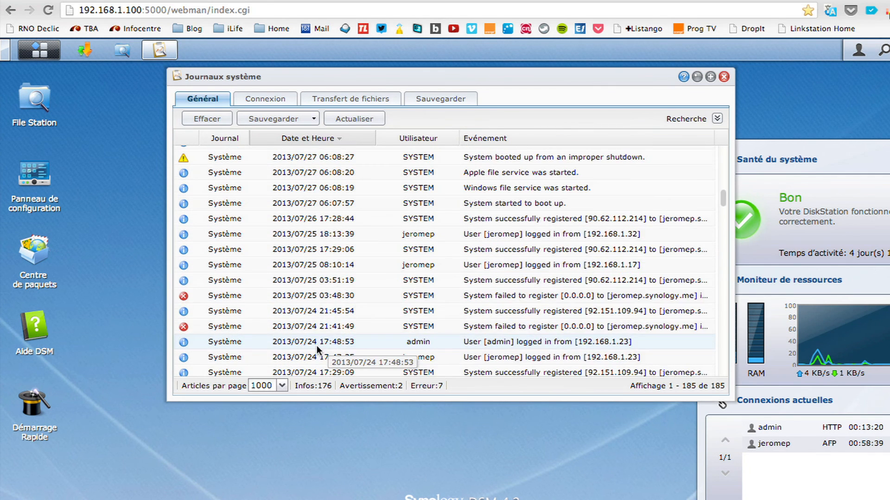
left_click(271, 101)
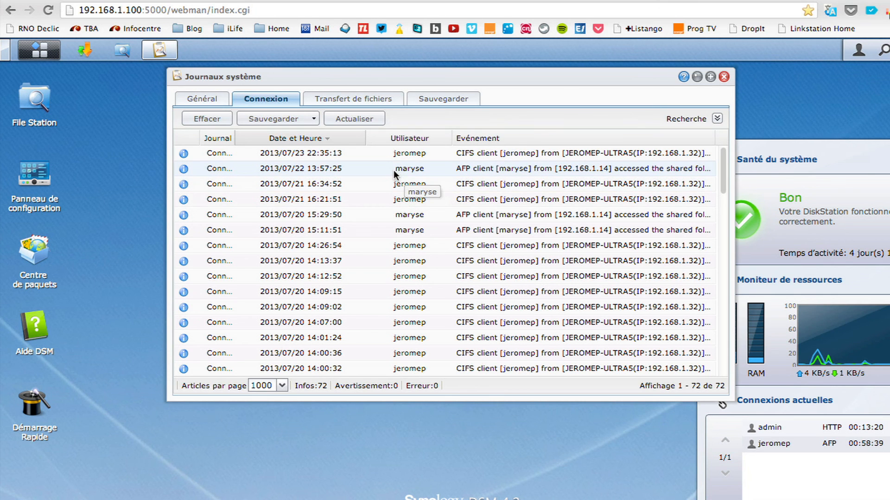
left_click(346, 98)
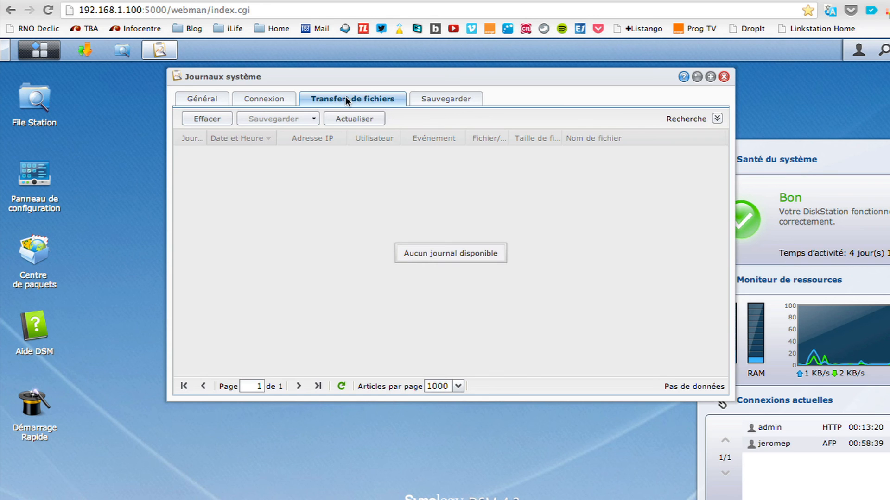
left_click(444, 101)
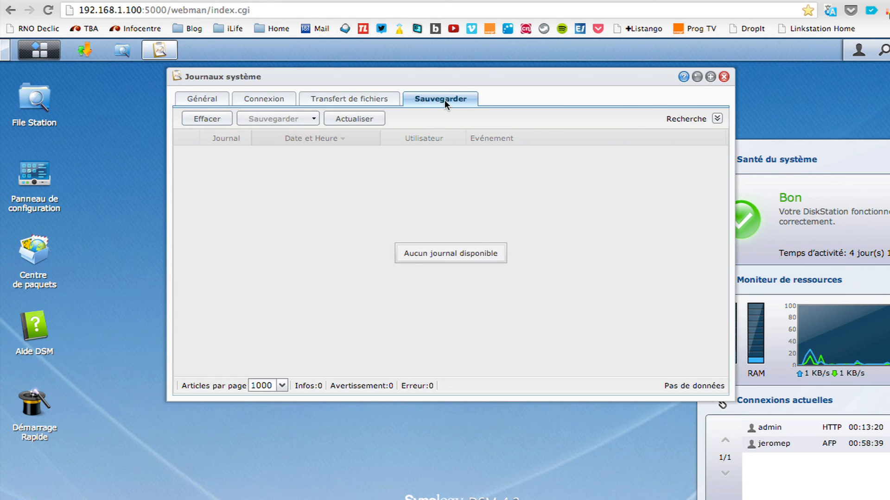
left_click(724, 77)
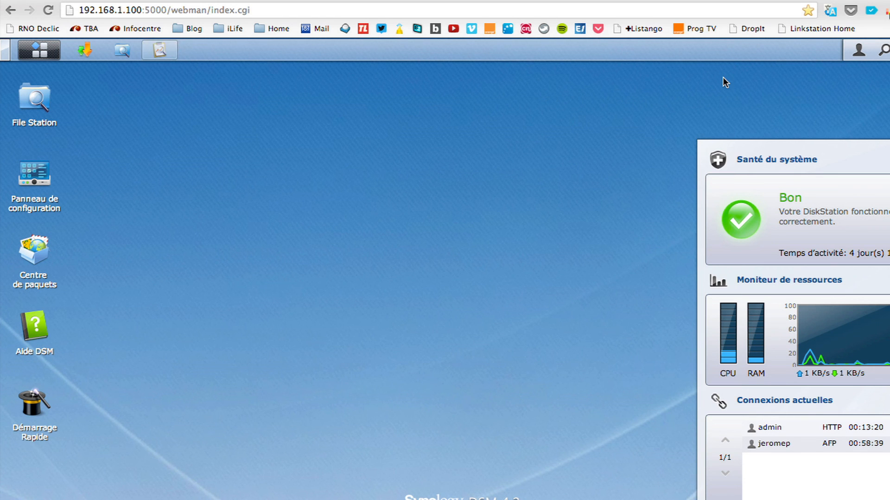
left_click(41, 181)
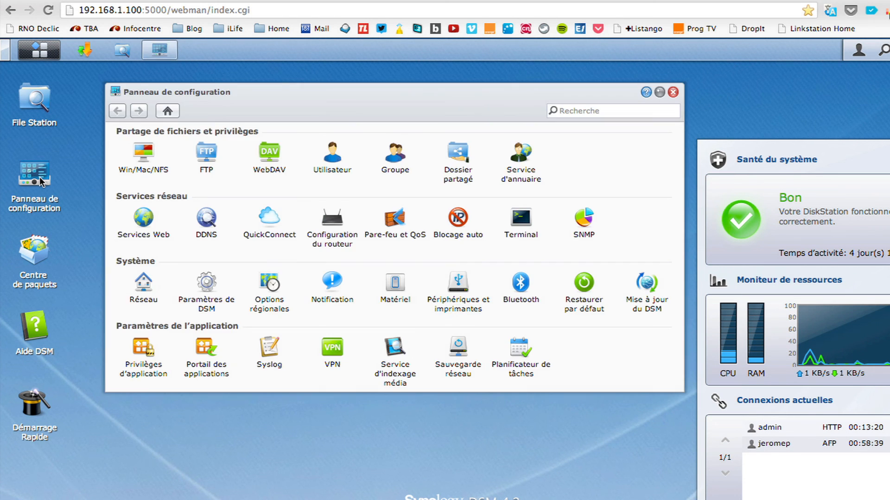
left_click(36, 49)
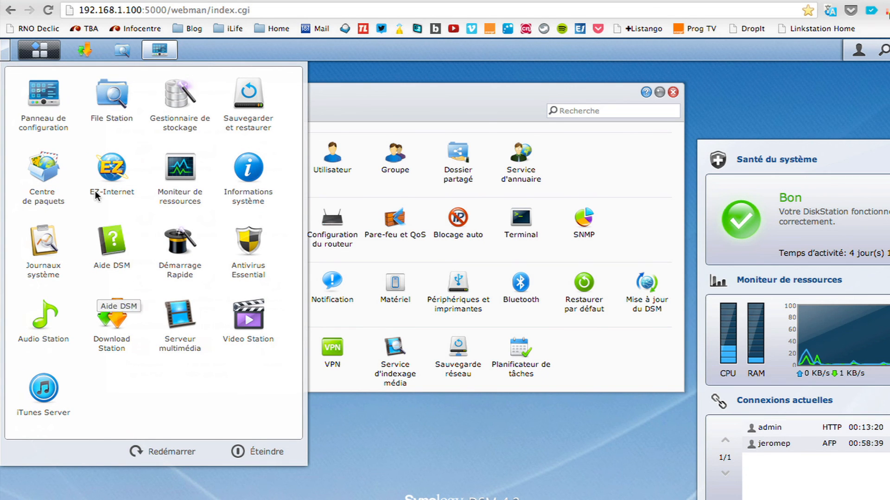
left_click(242, 170)
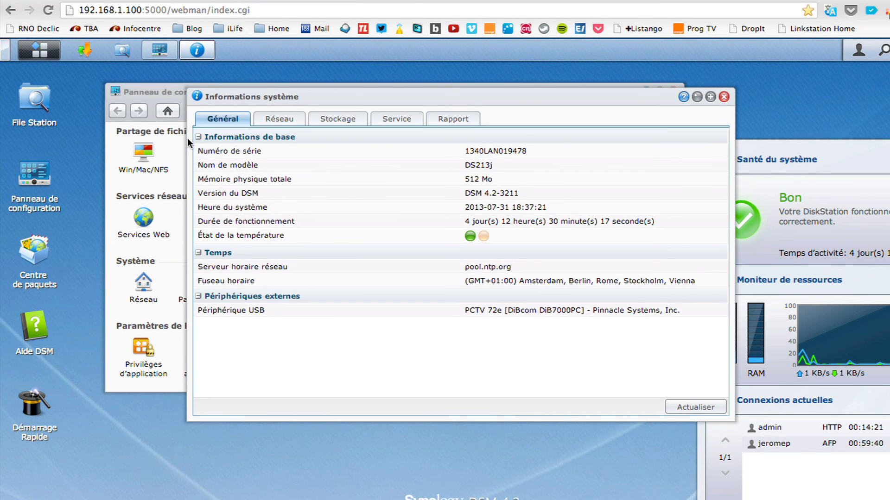
left_click(131, 88)
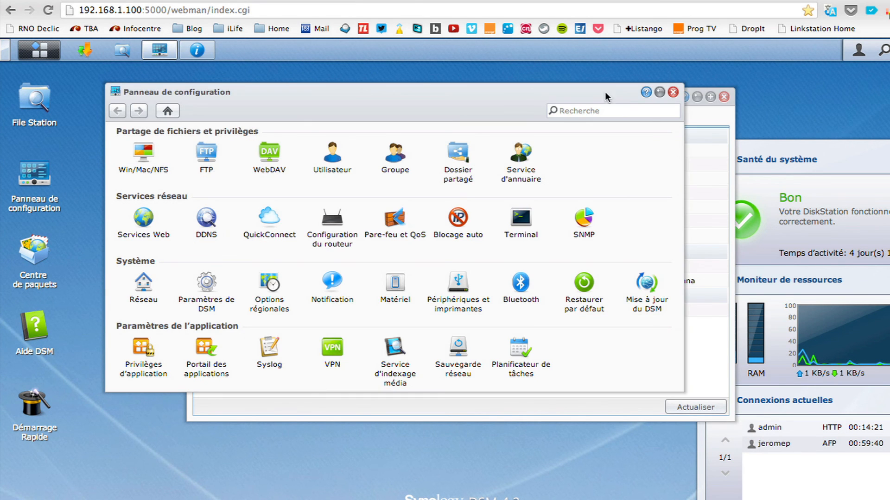
left_click(670, 91)
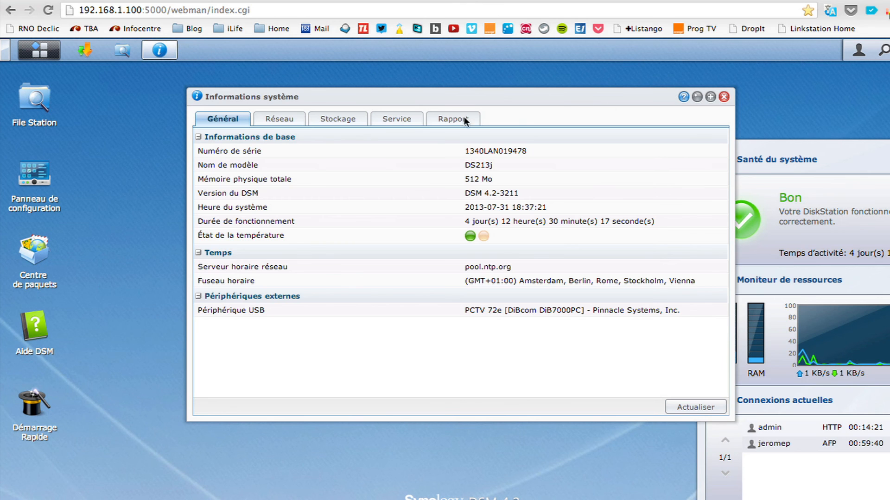
left_click(281, 120)
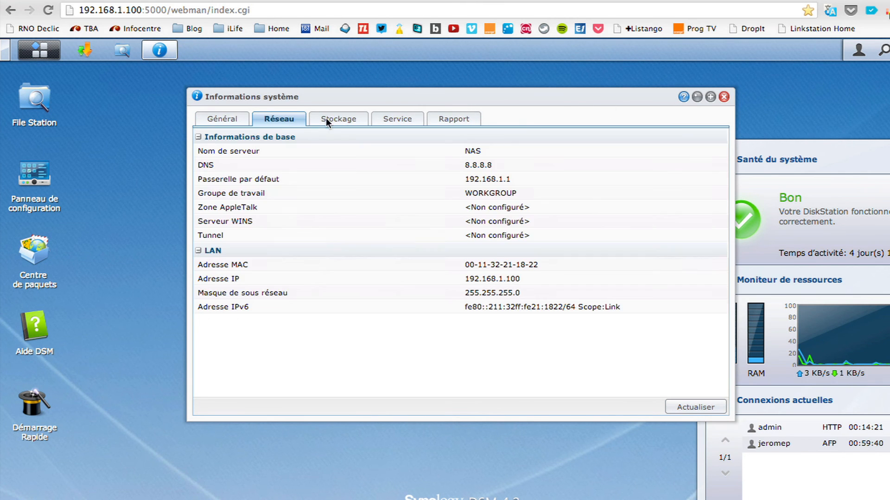
left_click(332, 119)
left_click(394, 119)
left_click(440, 125)
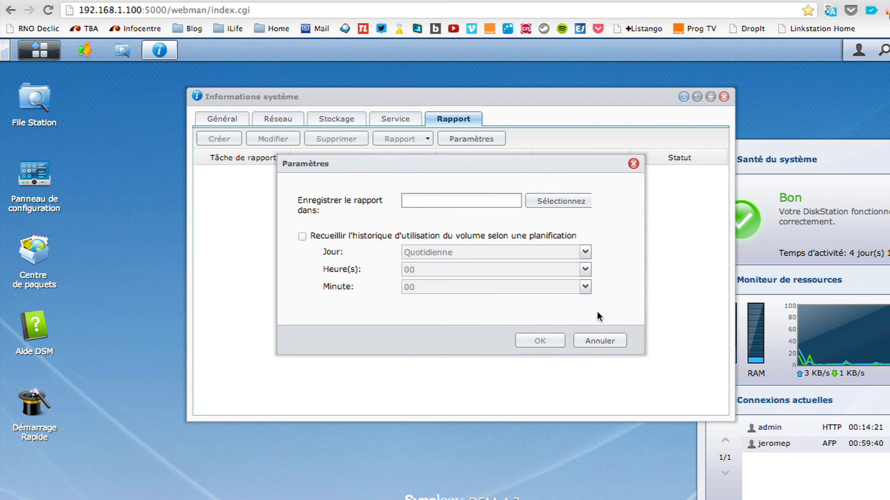
left_click(599, 342)
left_click(723, 97)
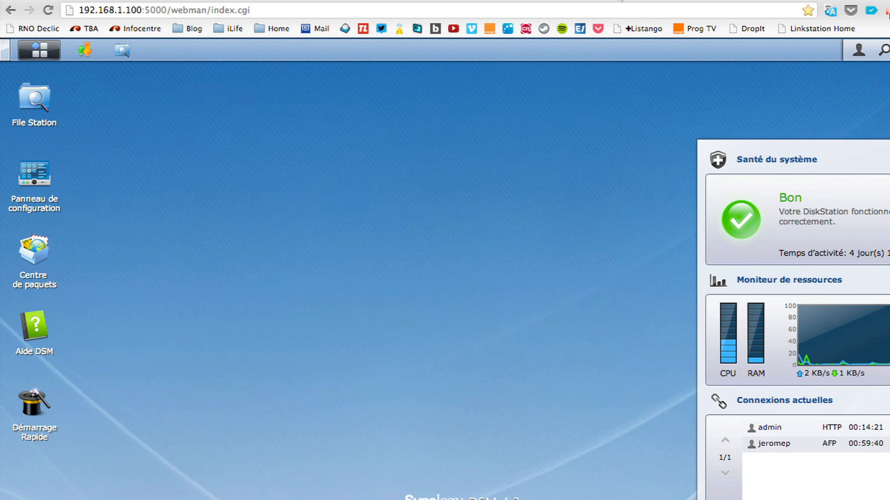
left_click(702, 0)
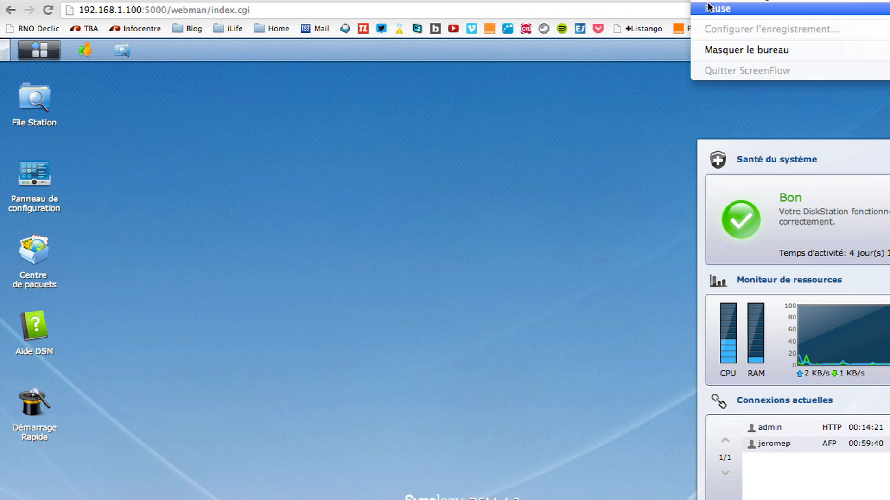